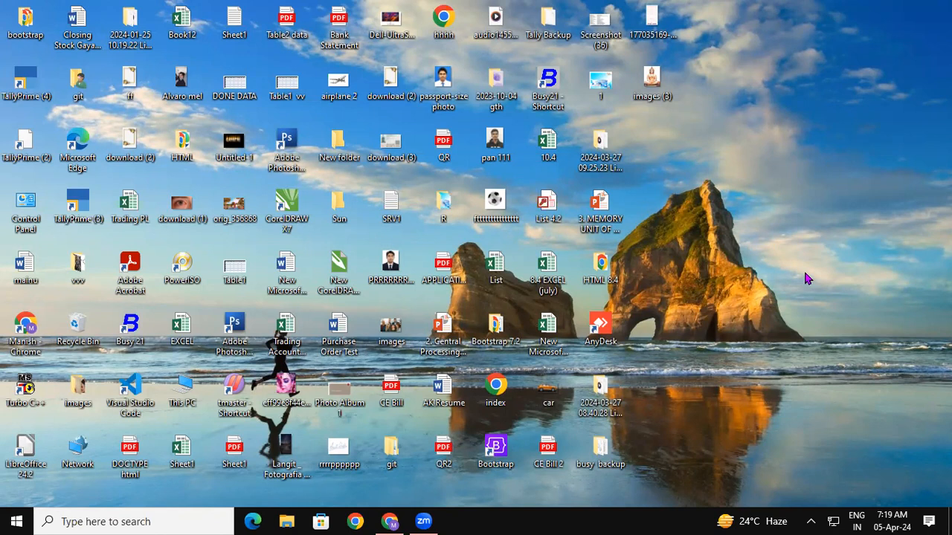
Launch WordPad with a blank document through the Run command
key("super+r")
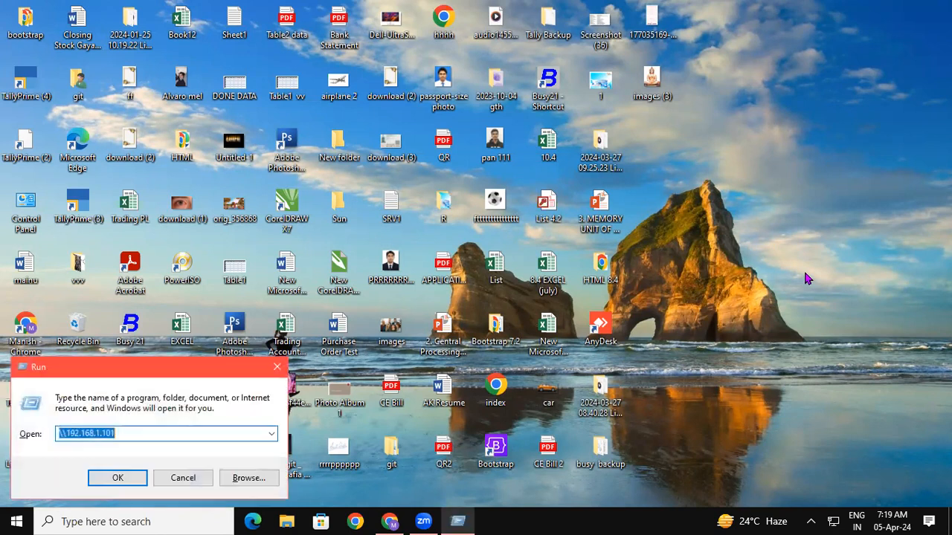
type("word")
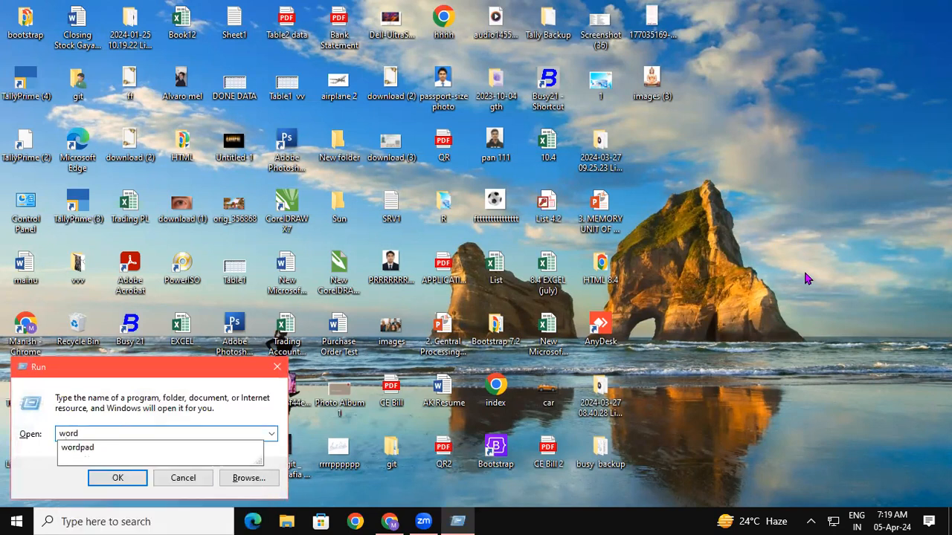
key("Down")
key("Return")
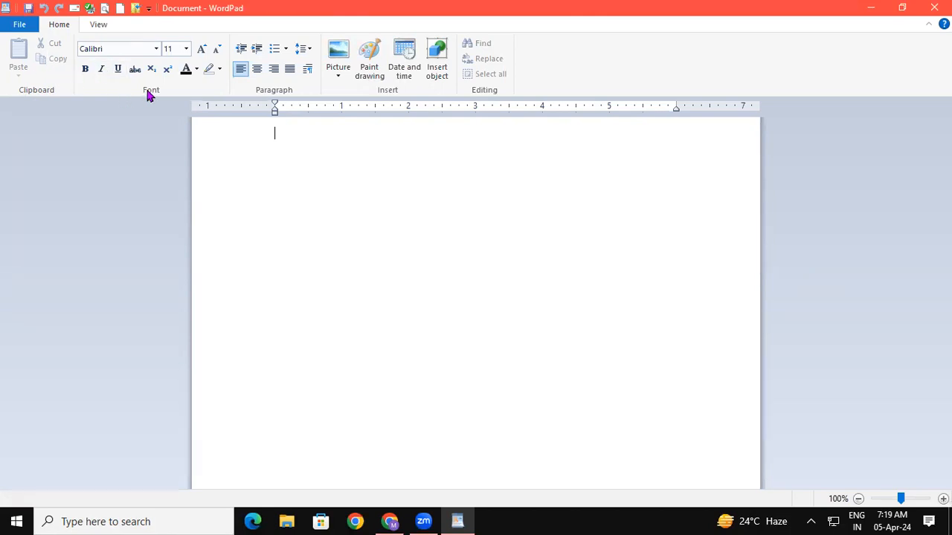
Handwrite the red annotation "B – Bold – Ctrl+B" over the upper part of the blank page
left_click(713, 451)
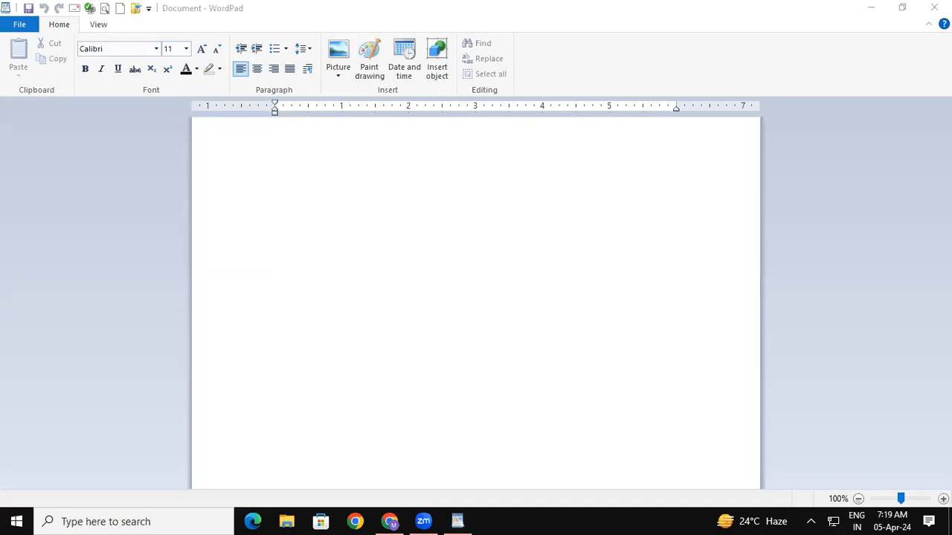
left_click_drag(212, 171, 210, 198)
mouse_move(206, 177)
left_mouse_down()
mouse_move(225, 173)
mouse_move(203, 199)
mouse_move(260, 177)
mouse_move(283, 188)
left_mouse_up()
mouse_move(279, 166)
left_mouse_down()
mouse_move(280, 188)
mouse_move(310, 173)
mouse_move(338, 185)
mouse_move(373, 169)
left_mouse_up()
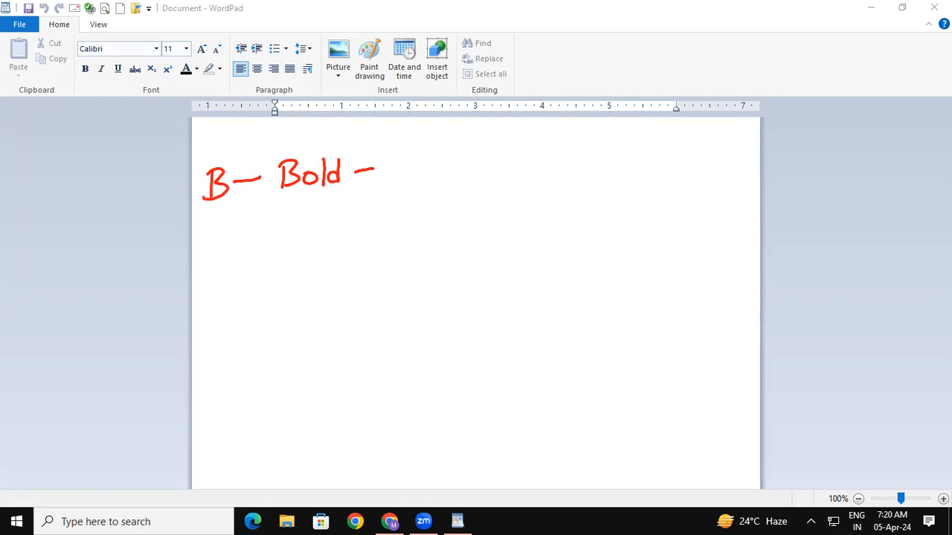
mouse_move(425, 153)
left_mouse_down()
mouse_move(407, 174)
mouse_move(432, 174)
left_mouse_up()
mouse_move(447, 148)
left_mouse_down()
mouse_move(446, 177)
mouse_move(452, 160)
left_mouse_up()
mouse_move(455, 156)
left_mouse_down()
mouse_move(456, 169)
mouse_move(463, 158)
left_mouse_up()
left_click_drag(483, 148, 482, 174)
mouse_move(471, 160)
left_mouse_down()
mouse_move(496, 156)
mouse_move(465, 177)
left_mouse_up()
left_click_drag(508, 147, 510, 165)
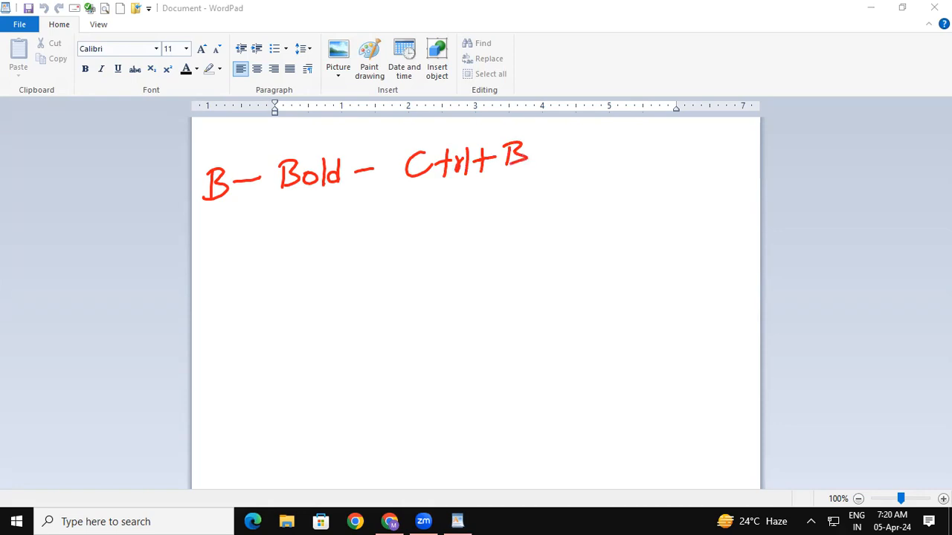
Handwrite "I – Italic – Ctrl+I" as a second annotation line beneath the Bold line
mouse_move(218, 219)
left_mouse_down()
mouse_move(215, 250)
mouse_move(230, 219)
left_mouse_up()
left_click_drag(209, 253, 223, 253)
left_click_drag(232, 239, 280, 247)
left_click(281, 220)
mouse_move(273, 221)
left_mouse_down()
mouse_move(290, 218)
mouse_move(289, 246)
mouse_move(312, 244)
left_mouse_up()
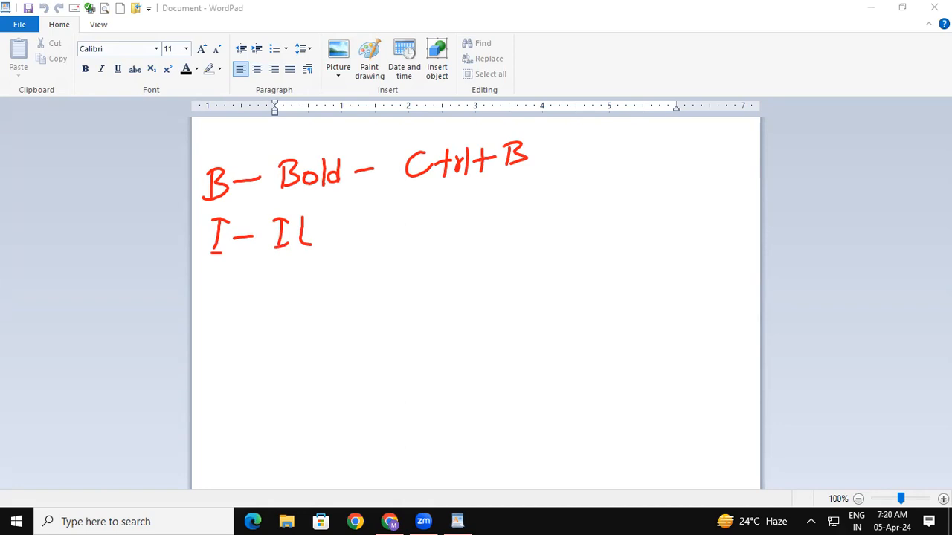
mouse_move(292, 229)
left_mouse_down()
mouse_move(310, 225)
mouse_move(319, 238)
mouse_move(338, 214)
mouse_move(344, 235)
mouse_move(349, 213)
mouse_move(360, 237)
mouse_move(427, 212)
mouse_move(445, 230)
left_mouse_up()
mouse_move(434, 222)
left_mouse_down()
mouse_move(467, 213)
mouse_move(475, 224)
mouse_move(494, 223)
left_mouse_up()
mouse_move(486, 212)
left_mouse_down()
mouse_move(520, 218)
mouse_move(529, 197)
left_mouse_up()
left_click_drag(511, 220, 532, 217)
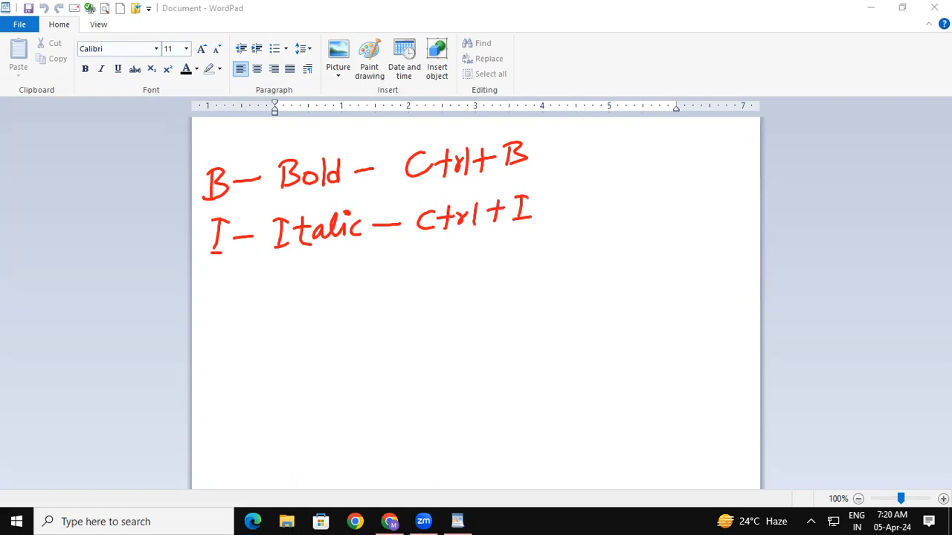
Handwrite "U – Underline – Ctrl+U" with an underlined U beneath the Italic annotation
mouse_move(216, 281)
left_mouse_down()
mouse_move(235, 281)
mouse_move(238, 304)
mouse_move(229, 314)
mouse_move(311, 278)
mouse_move(317, 294)
mouse_move(327, 293)
mouse_move(344, 264)
mouse_move(373, 289)
mouse_move(416, 284)
left_mouse_up()
left_click_drag(428, 273, 449, 272)
mouse_move(473, 257)
left_mouse_down()
mouse_move(464, 277)
mouse_move(482, 275)
left_mouse_up()
mouse_move(485, 255)
left_mouse_down()
mouse_move(487, 277)
mouse_move(489, 265)
left_mouse_up()
left_click_drag(496, 273, 512, 260)
left_click_drag(521, 248, 521, 276)
left_click_drag(546, 246, 549, 275)
mouse_move(532, 262)
left_mouse_down()
mouse_move(577, 266)
mouse_move(584, 245)
left_mouse_up()
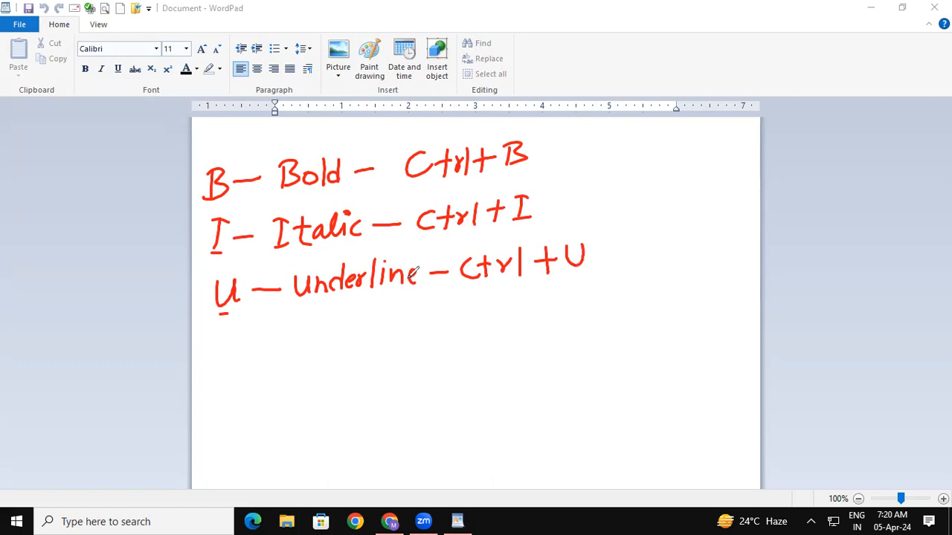
Handwrite a crossed-out "abc" followed by "– Strikethrough" beneath the Underline annotation
left_click_drag(244, 336, 253, 356)
mouse_move(260, 329)
left_mouse_down()
mouse_move(261, 355)
mouse_move(261, 343)
mouse_move(290, 352)
left_mouse_up()
mouse_move(221, 345)
left_mouse_down()
mouse_move(327, 344)
mouse_move(351, 328)
mouse_move(339, 348)
mouse_move(361, 351)
left_mouse_up()
mouse_move(351, 334)
left_mouse_down()
mouse_move(384, 344)
mouse_move(390, 333)
mouse_move(391, 345)
left_mouse_up()
mouse_move(400, 324)
left_mouse_down()
mouse_move(392, 334)
mouse_move(405, 344)
left_mouse_up()
left_click_drag(406, 335, 429, 341)
mouse_move(420, 327)
left_mouse_down()
mouse_move(441, 322)
mouse_move(437, 336)
left_mouse_up()
mouse_move(437, 331)
left_mouse_down()
mouse_move(449, 327)
mouse_move(450, 339)
left_mouse_up()
mouse_move(449, 330)
left_mouse_down()
mouse_move(484, 331)
mouse_move(479, 342)
left_mouse_up()
mouse_move(497, 315)
left_mouse_down()
mouse_move(507, 336)
mouse_move(508, 313)
left_mouse_up()
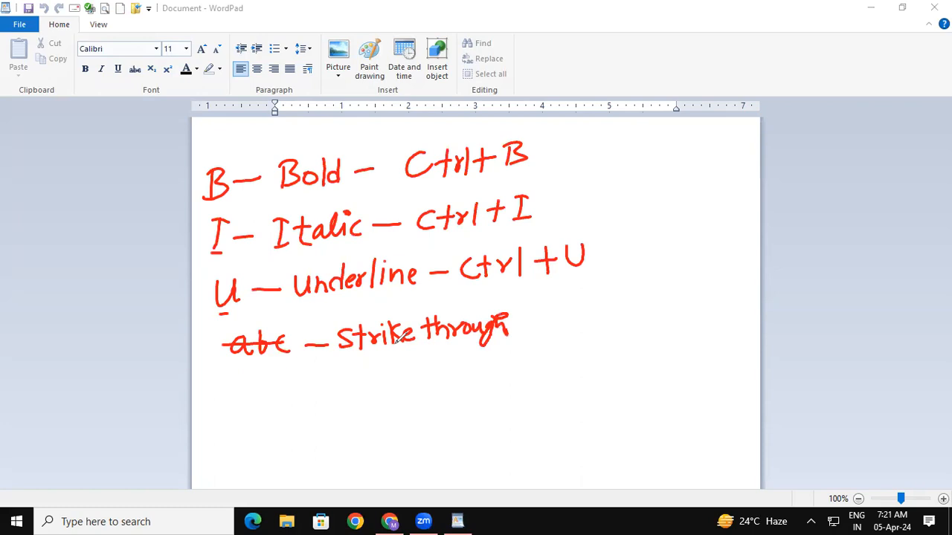
Handwrite "X₂ – Subscript – Ctrl + =" beneath the Strikethrough annotation
mouse_move(266, 370)
left_mouse_down()
mouse_move(243, 399)
mouse_move(280, 406)
mouse_move(395, 381)
mouse_move(401, 391)
mouse_move(397, 367)
mouse_move(425, 374)
mouse_move(421, 390)
mouse_move(473, 372)
mouse_move(483, 390)
mouse_move(482, 379)
mouse_move(501, 381)
mouse_move(501, 365)
mouse_move(595, 377)
left_mouse_up()
mouse_move(584, 362)
left_mouse_down()
mouse_move(614, 360)
mouse_move(624, 374)
mouse_move(649, 357)
mouse_move(650, 371)
left_mouse_up()
mouse_move(633, 356)
left_mouse_down()
mouse_move(691, 350)
mouse_move(690, 362)
left_mouse_up()
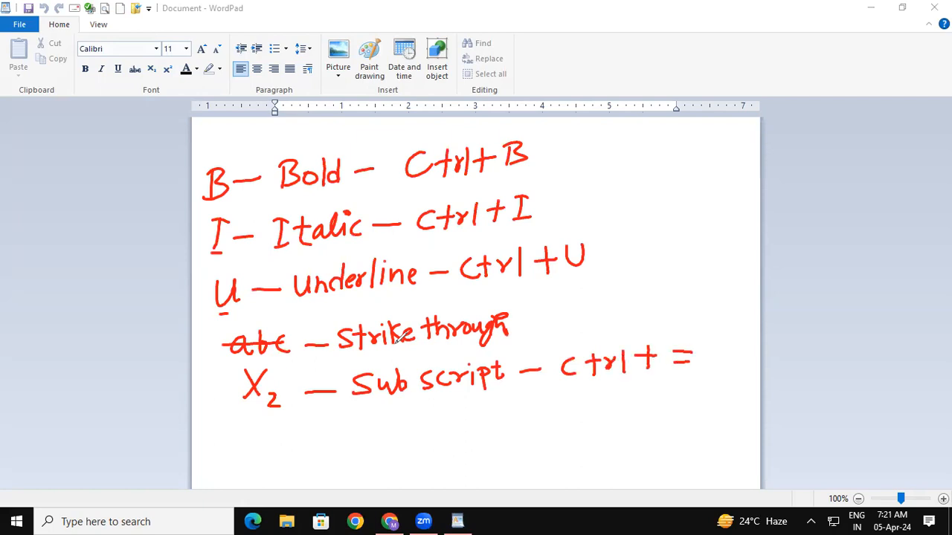
Handwrite "X² – Superscript – Ctrl + Shift + +" beneath the Subscript annotation
mouse_move(279, 425)
left_mouse_down()
mouse_move(259, 455)
mouse_move(278, 459)
mouse_move(305, 432)
mouse_move(398, 449)
mouse_move(436, 425)
mouse_move(443, 438)
mouse_move(468, 439)
mouse_move(488, 421)
mouse_move(506, 445)
mouse_move(506, 428)
mouse_move(531, 422)
mouse_move(520, 413)
mouse_move(601, 424)
left_mouse_up()
mouse_move(586, 411)
left_mouse_down()
mouse_move(616, 406)
mouse_move(629, 422)
mouse_move(656, 404)
mouse_move(663, 413)
left_mouse_up()
mouse_move(678, 391)
left_mouse_down()
mouse_move(676, 404)
mouse_move(696, 415)
mouse_move(705, 399)
mouse_move(700, 425)
mouse_move(721, 406)
left_mouse_up()
mouse_move(717, 400)
left_mouse_down()
mouse_move(715, 416)
mouse_move(725, 401)
mouse_move(737, 411)
mouse_move(745, 397)
mouse_move(771, 406)
mouse_move(780, 398)
left_mouse_up()
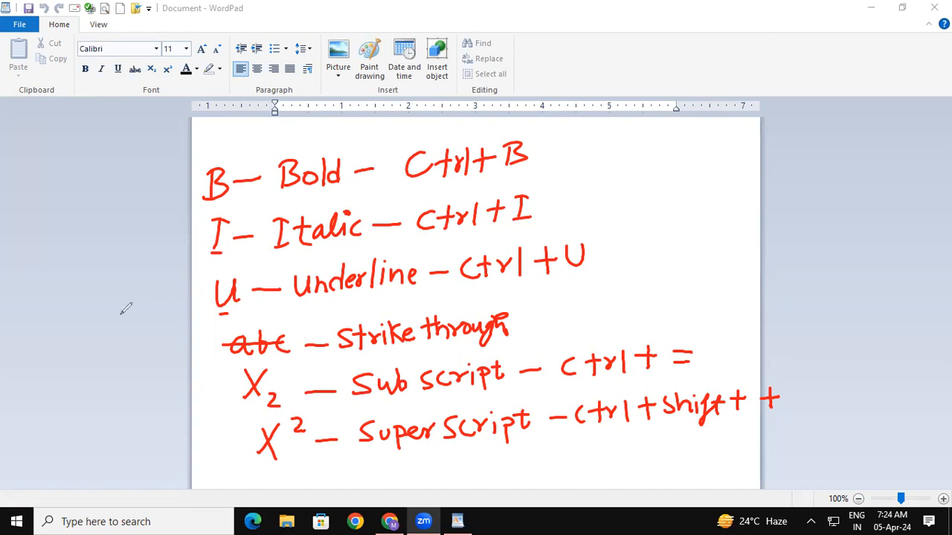
Clear the handwritten annotations and enter "Gayatri Institute" on the first line of the document
left_click(56, 343)
left_click(267, 163)
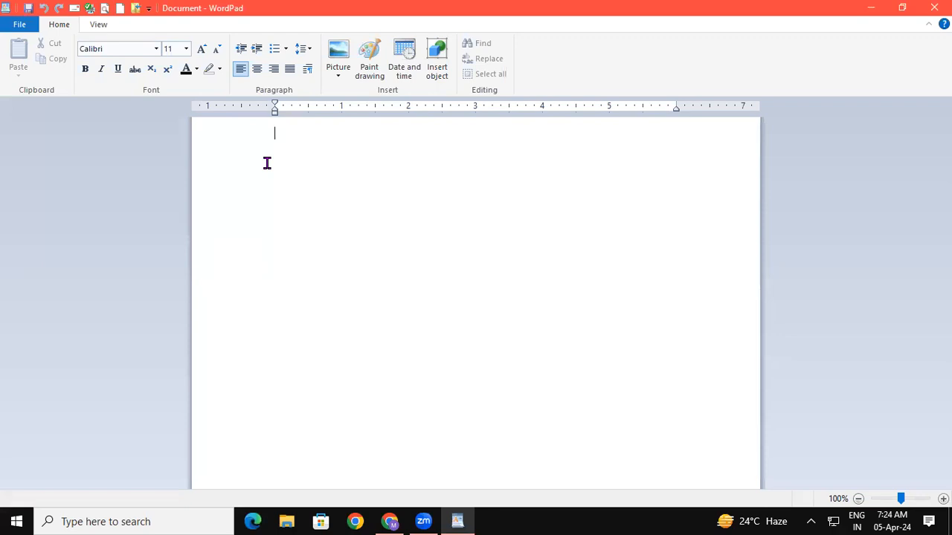
type("Ga")
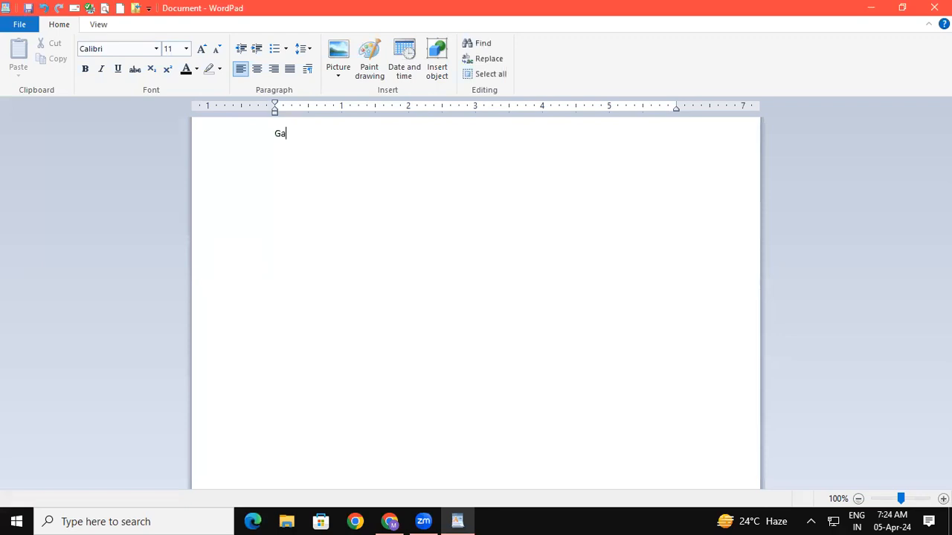
type("yatri Institute")
Make the "Gayatri Institute" line bold and set its font size to 28
left_click_drag(365, 136, 229, 117)
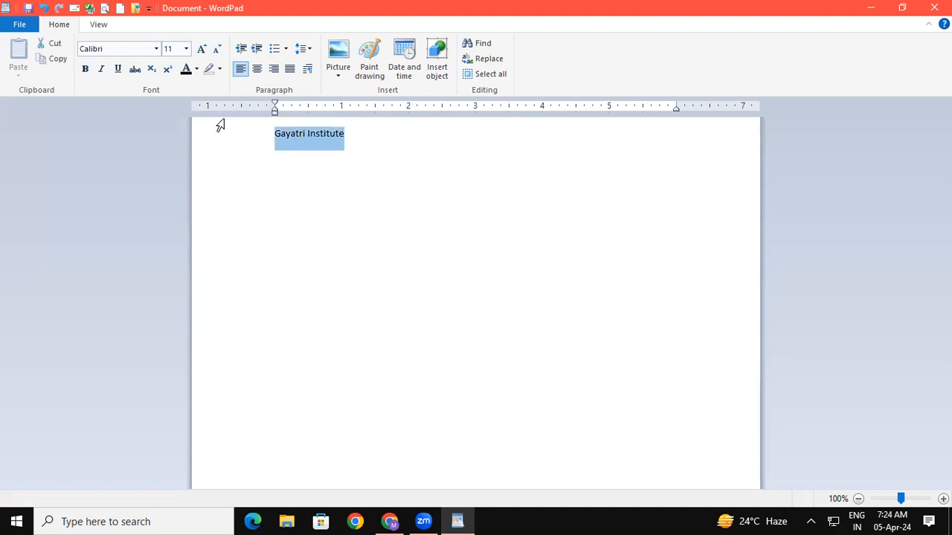
left_click(84, 70)
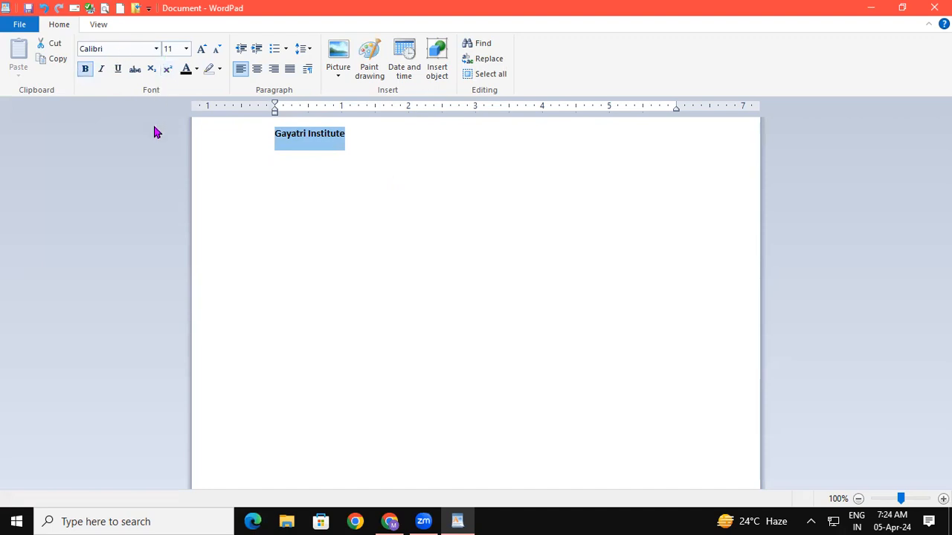
left_click(185, 49)
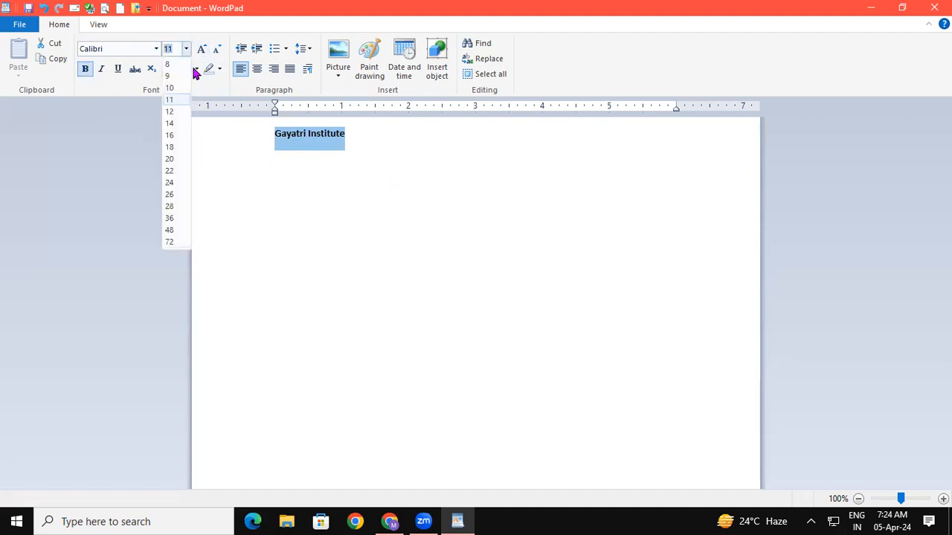
left_click(177, 206)
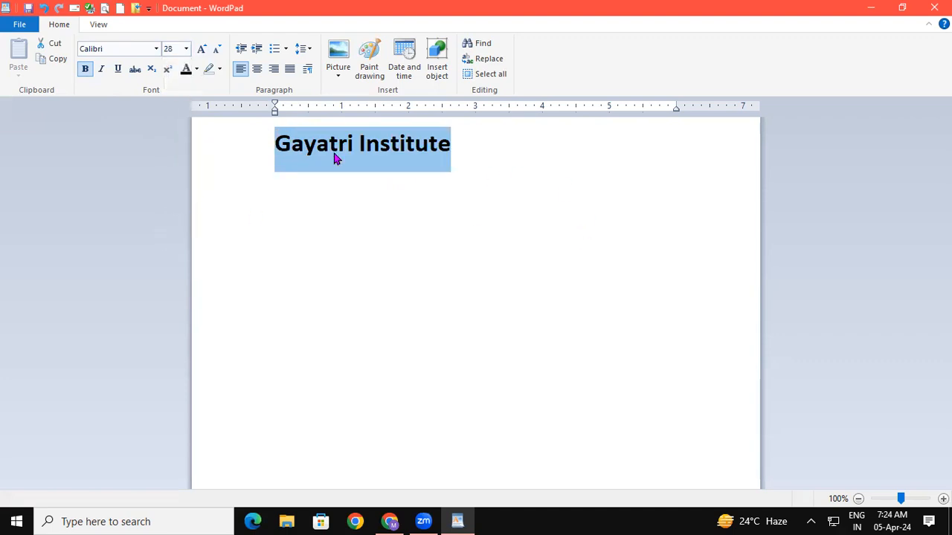
Toggle bold off and on repeatedly for the selected "Gayatri Institute" text, ending with bold on
left_click(86, 75)
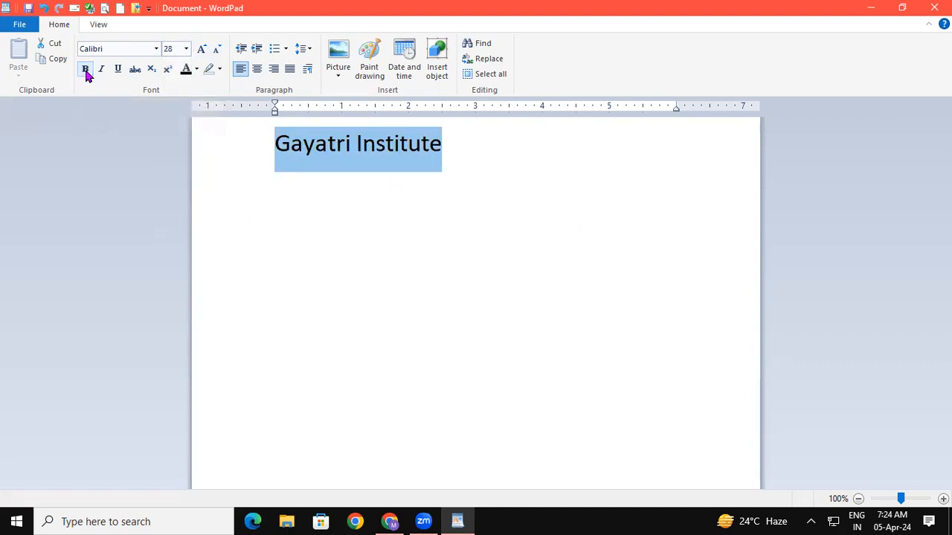
left_click(87, 74)
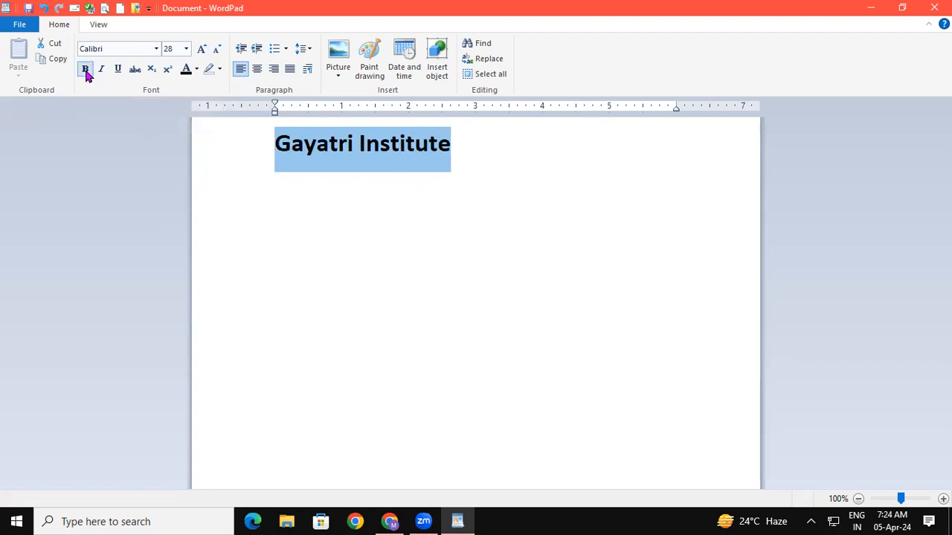
left_click(86, 74)
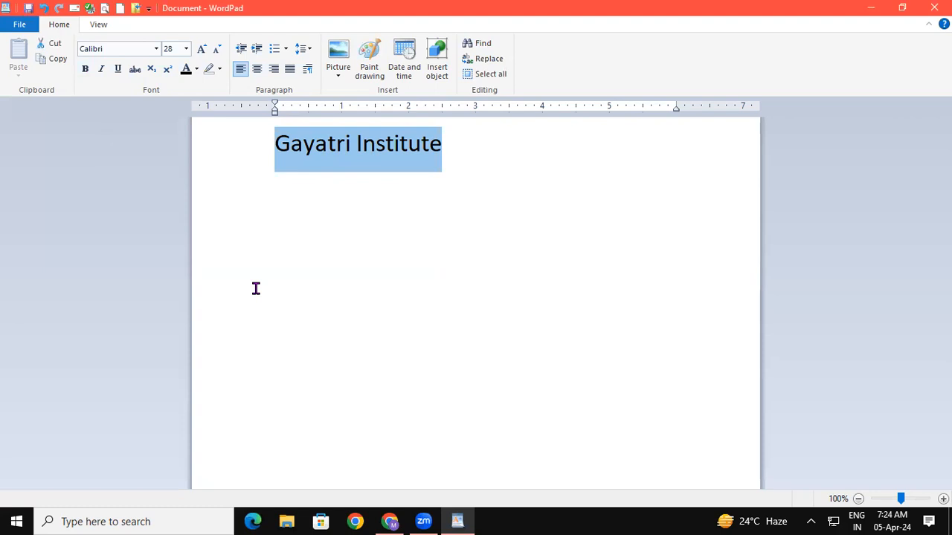
key("ctrl+b")
key("ctrl+b")
key("ctrl+b")
key("ctrl+b")
key("ctrl+b")
key("ctrl+b")
key("ctrl+b")
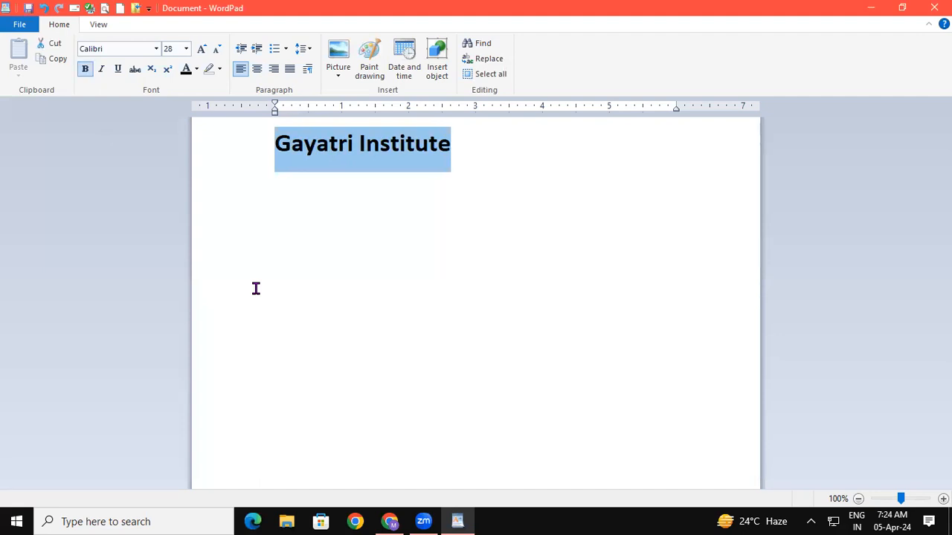
Toggle italic on and off repeatedly for the selected "Gayatri Institute" text, ending with italic off
left_click(102, 69)
left_click(102, 69)
left_click(102, 69)
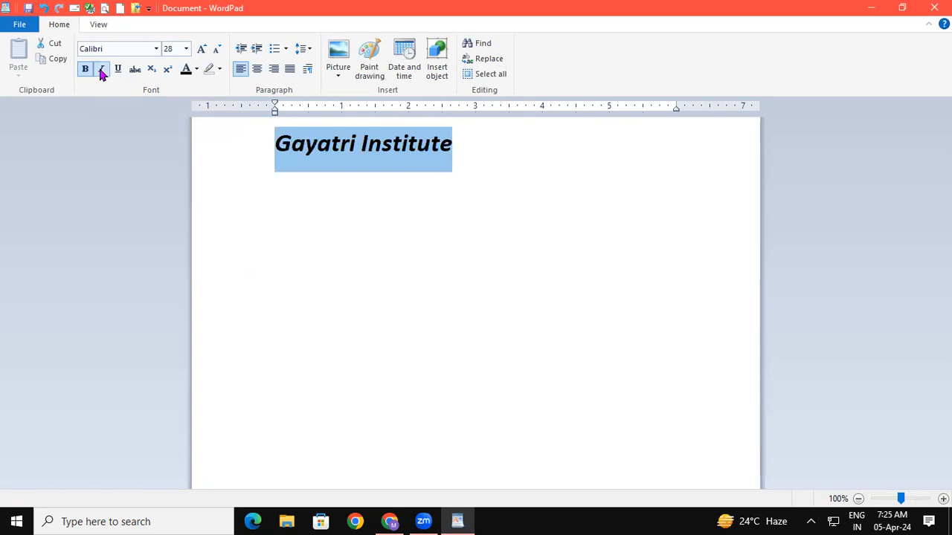
left_click(102, 69)
left_click(102, 69)
left_click(102, 69)
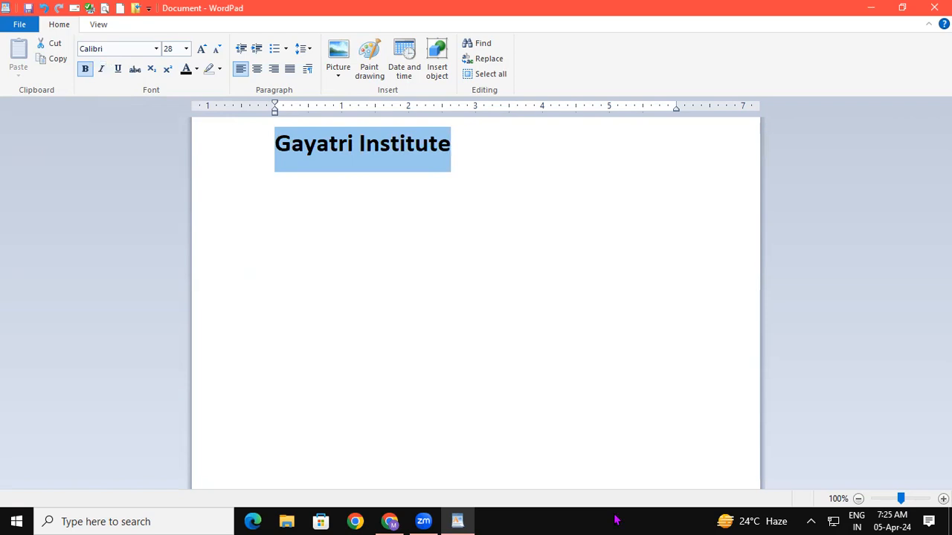
key("ctrl+i")
key("ctrl+i")
Apply and remove underline, and likewise strikethrough, on the selected "Gayatri Institute" text
key("ctrl+u")
key("ctrl+u")
left_click(120, 71)
left_click(120, 72)
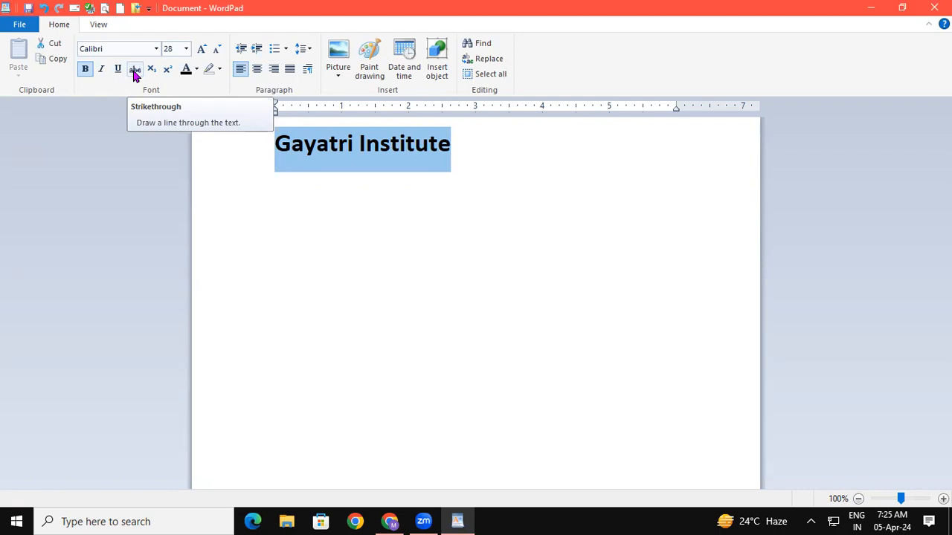
left_click(134, 70)
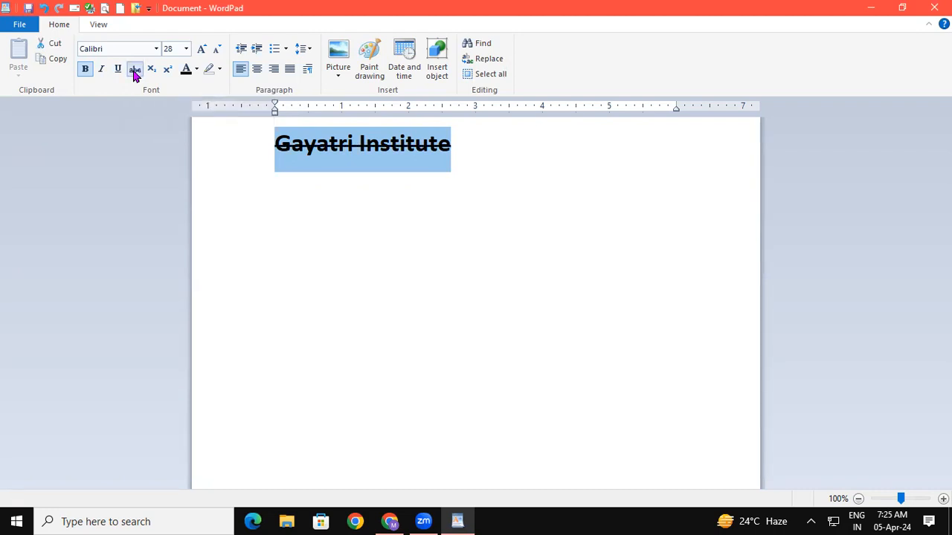
left_click(134, 70)
Add blank lines below the "Gayatri Institute" heading and enter "MRP 50 45" in capitals
left_click(523, 165)
key("Return")
key("Return")
key("Return")
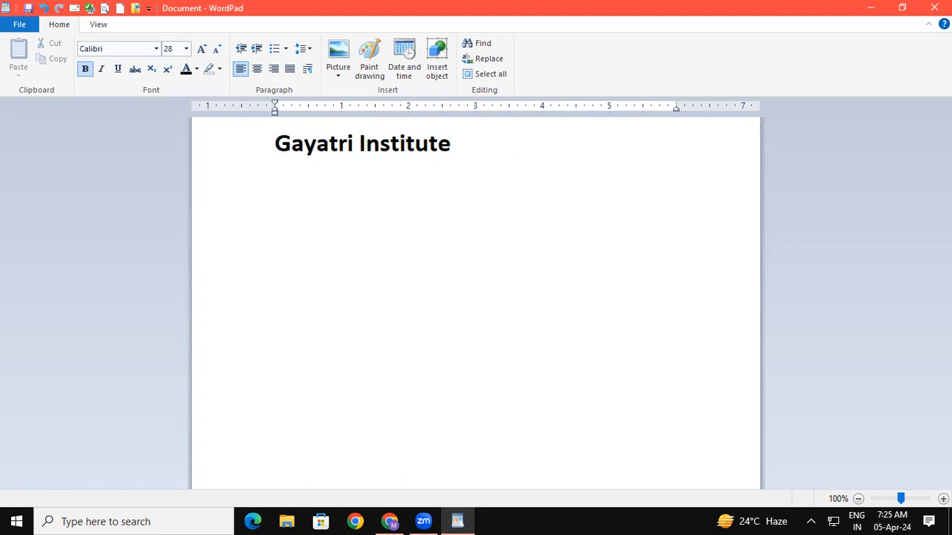
type("m")
key("BackSpace")
key("Caps_Lock")
type("MRP 50   45")
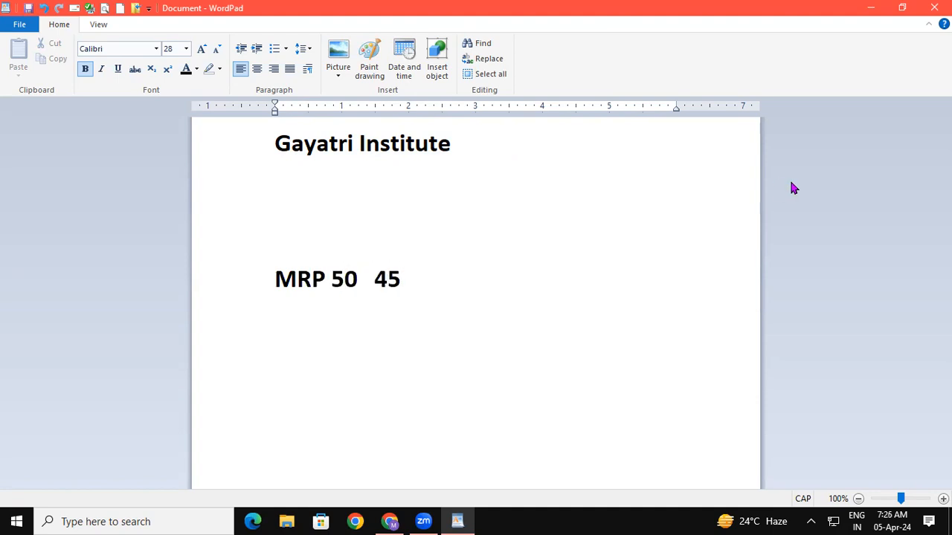
Strike through "MRP 50" and the spaces after it on the price line
left_click_drag(358, 280, 297, 280)
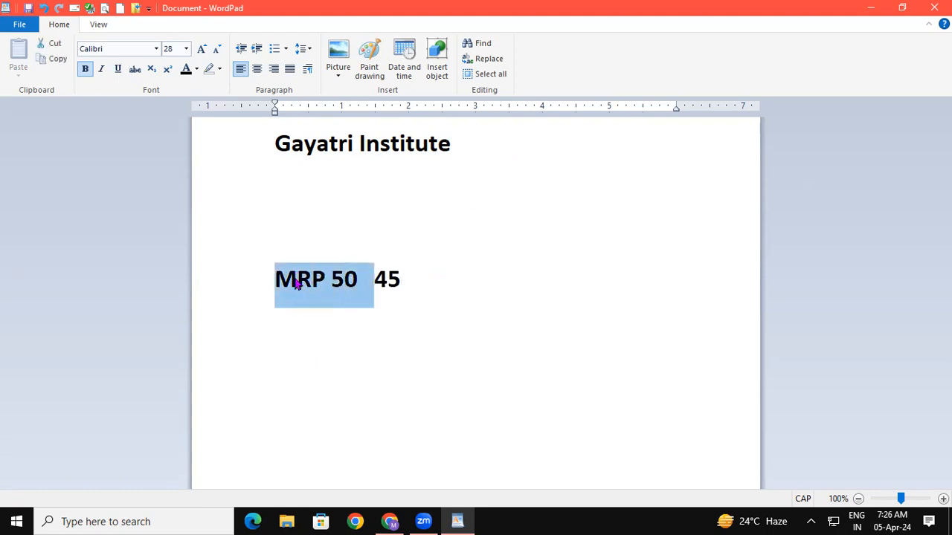
left_click(135, 69)
left_click(459, 289)
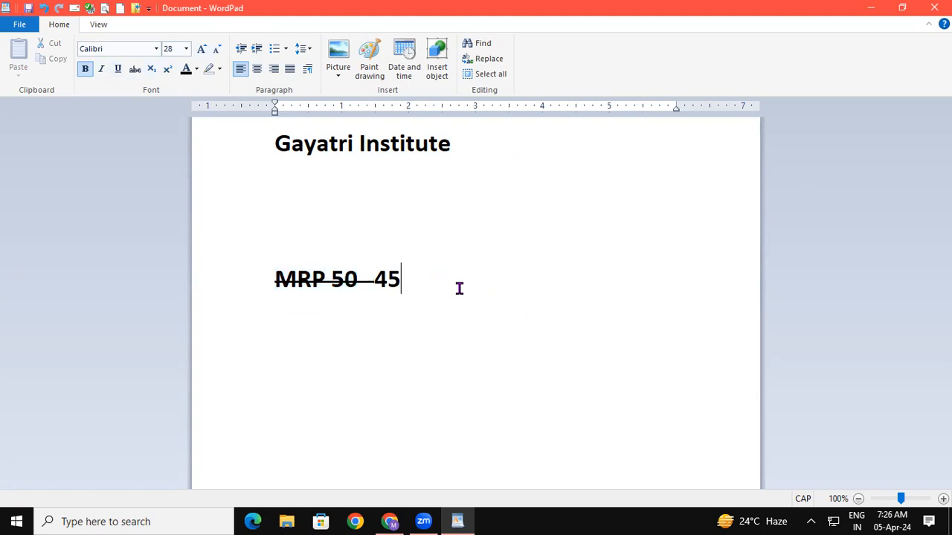
Try to adjust the struck-through gap before 45, and undo these changes together with the price line's strikethrough
left_click(376, 281)
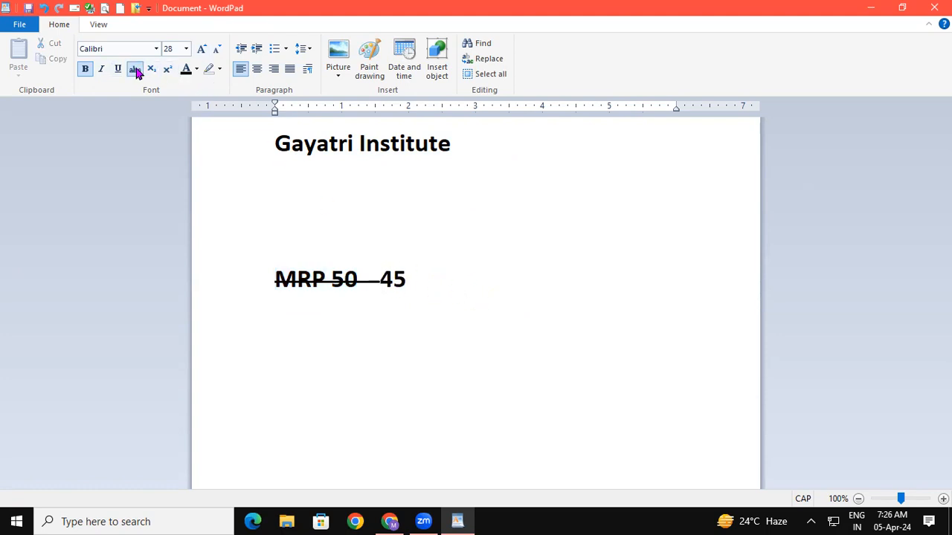
key("BackSpace")
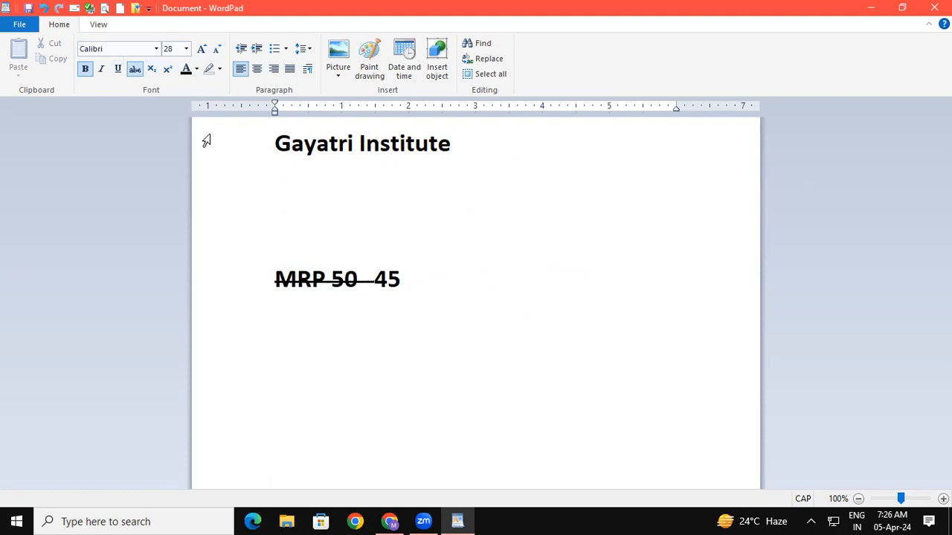
left_click(134, 68)
left_click(449, 287)
key("Left")
key("Left")
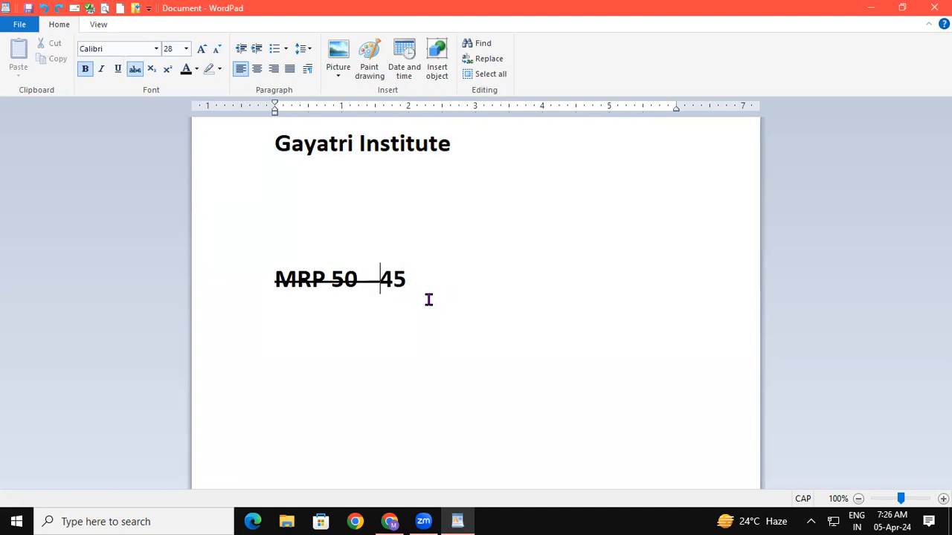
key("ctrl+z")
key("ctrl+z")
Apply strikethrough to only the number 50 in the price line
left_click(380, 303)
left_click_drag(333, 278, 358, 279)
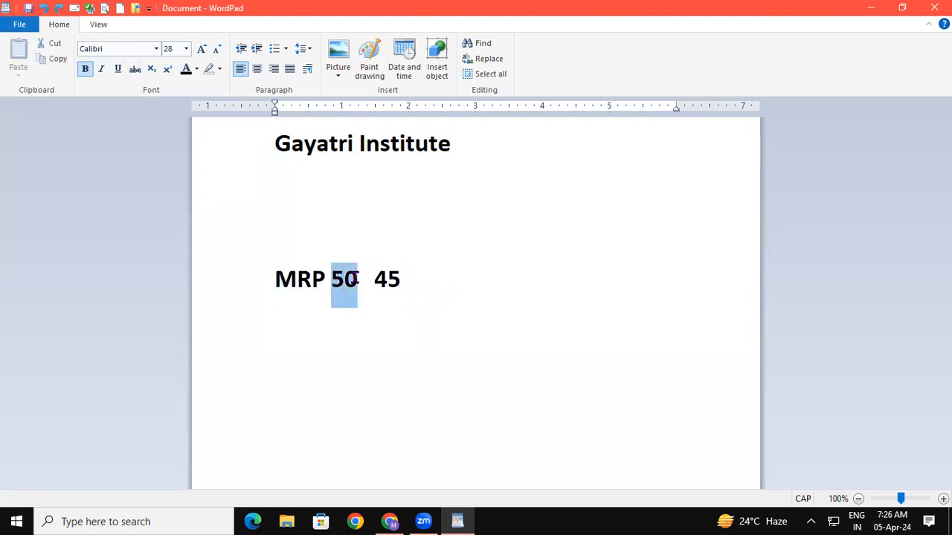
left_click(134, 69)
left_click(420, 301)
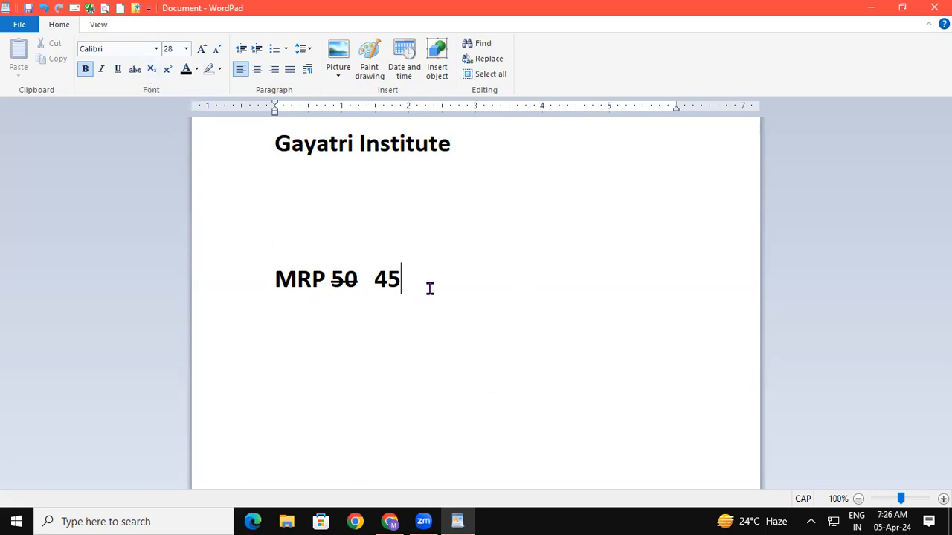
Replace the price line below the heading with the formula text "H2SO4"
left_click_drag(407, 282, 278, 270)
key("Delete")
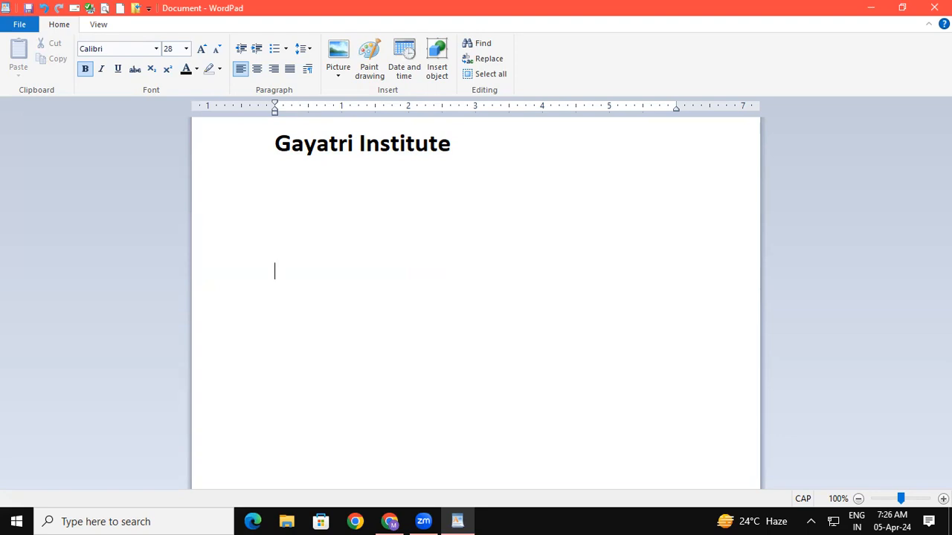
type("H2SSSSSSSSSO")
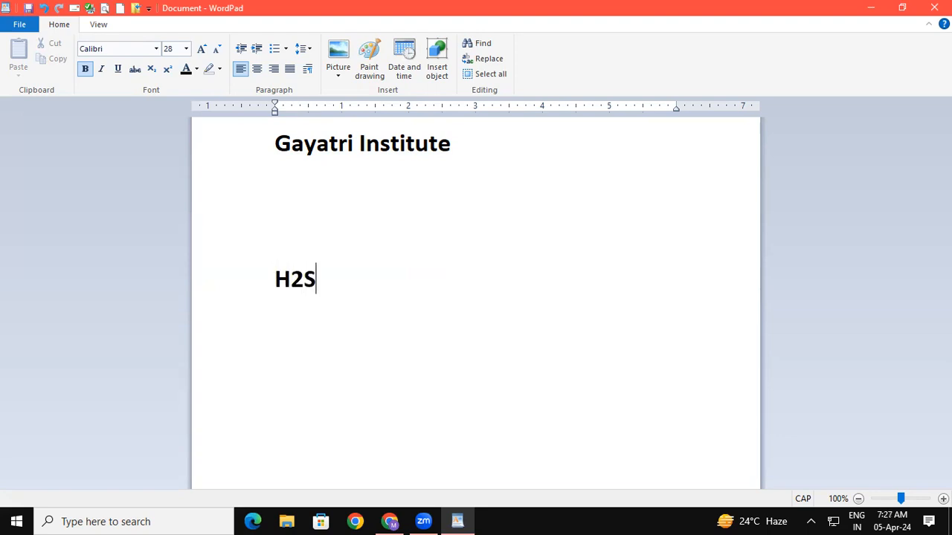
key("BackSpace")
key("BackSpace")
key("BackSpace")
key("BackSpace")
key("BackSpace")
key("BackSpace")
key("BackSpace")
key("BackSpace")
key("BackSpace")
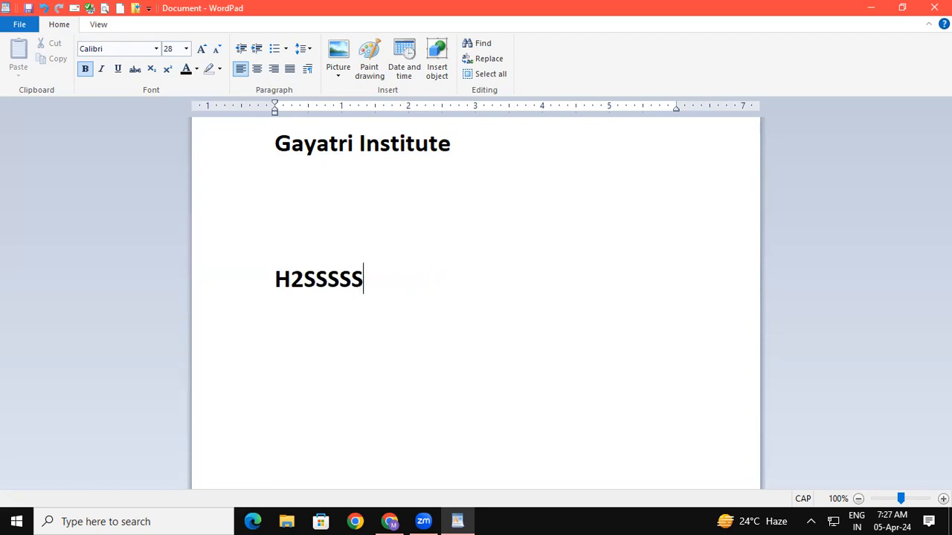
type("O")
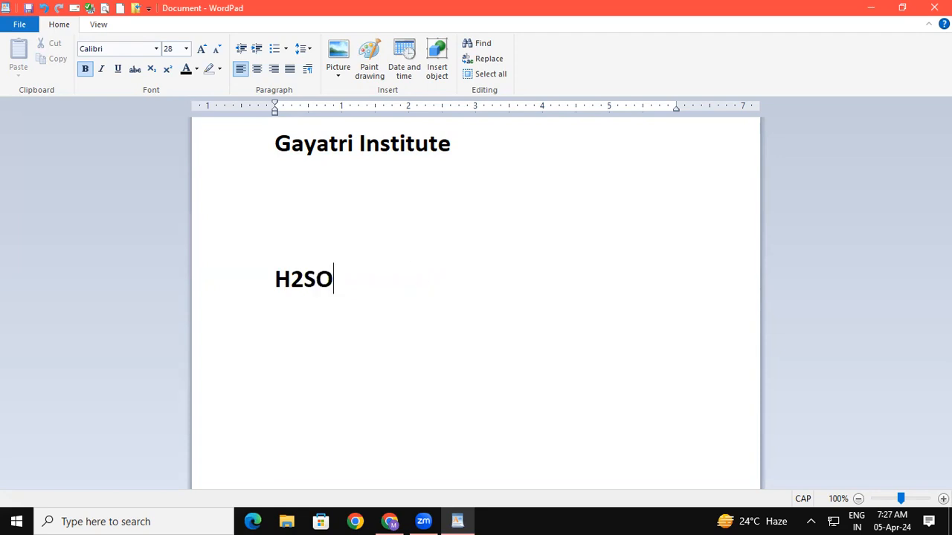
type("4")
Apply subscript to the 2 and the 4 in the H2SO4 formula
left_click(301, 277)
left_click_drag(293, 277, 291, 278)
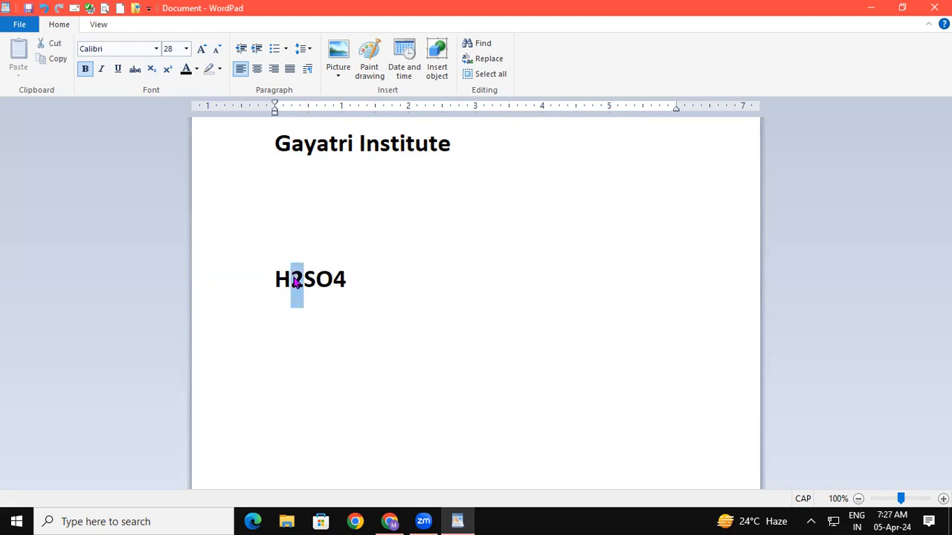
left_click(151, 71)
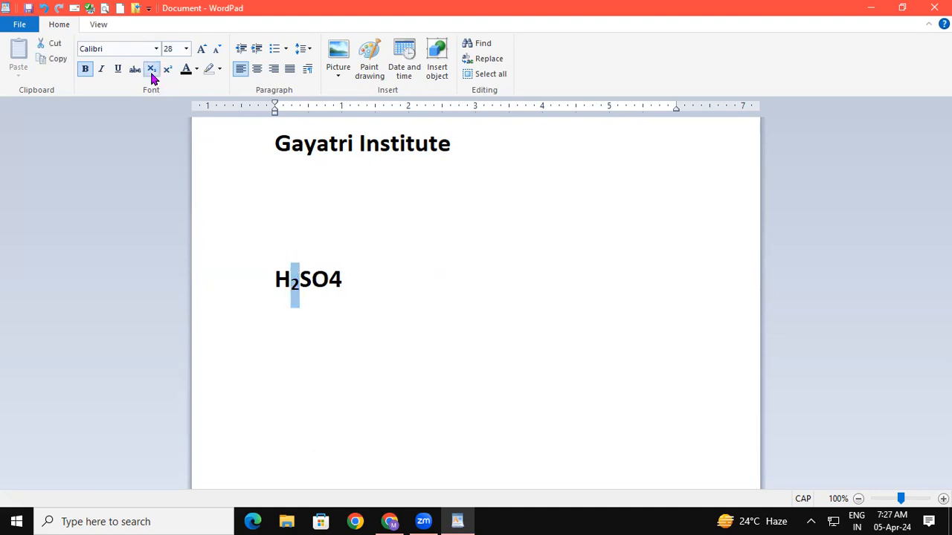
left_click_drag(329, 279, 342, 279)
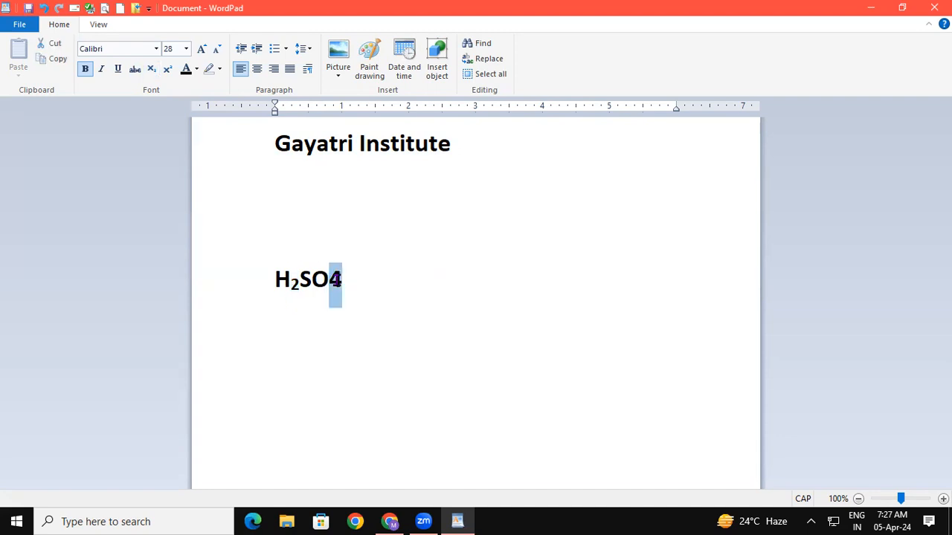
left_click(151, 70)
left_click(551, 288)
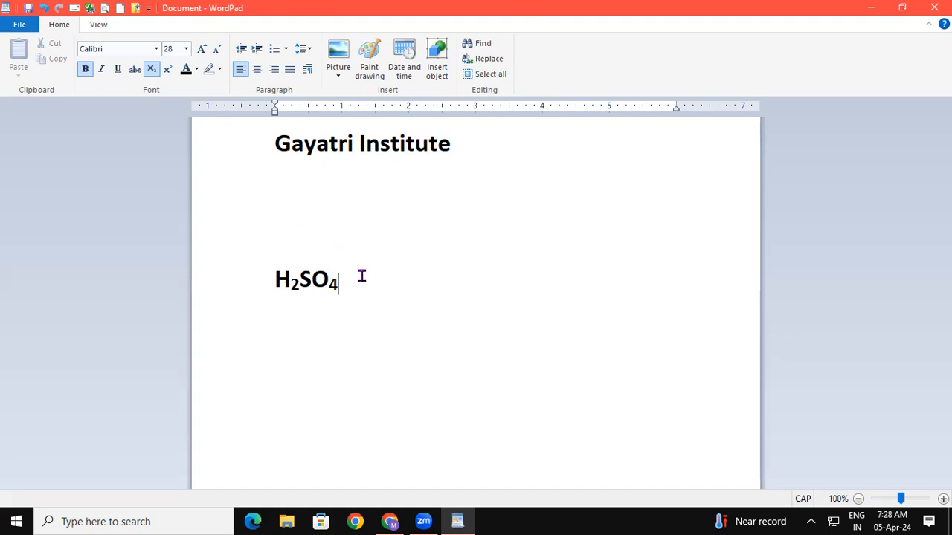
Delete the H2SO4 formula and enter "A2+B2" in its place
double_click(312, 279)
key("Delete")
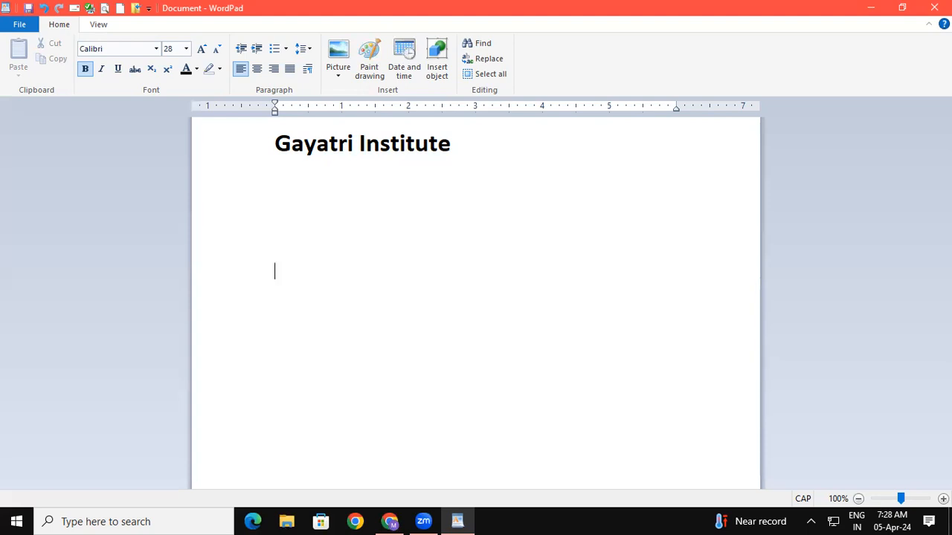
type("A2+B2")
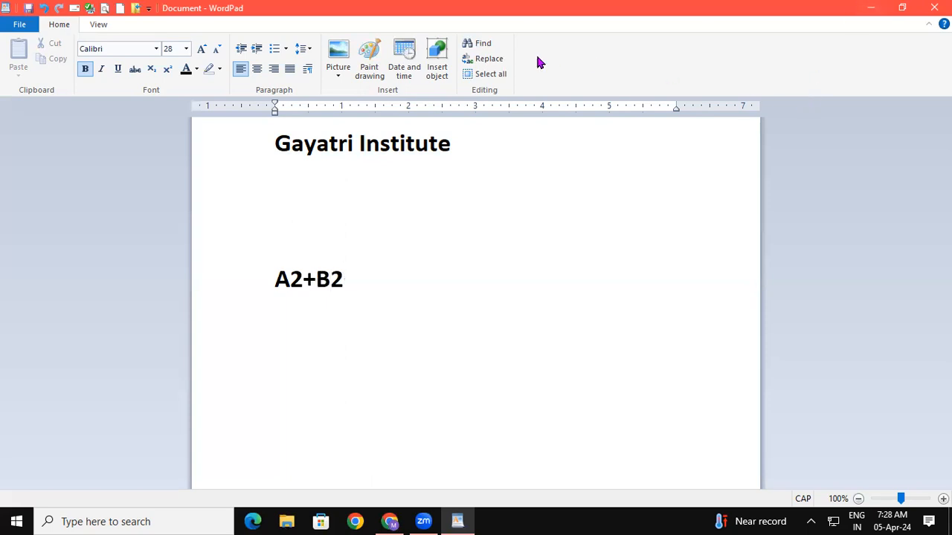
Apply superscript to both 2s in the A2+B2 expression
left_click_drag(290, 279, 301, 279)
left_click(168, 70)
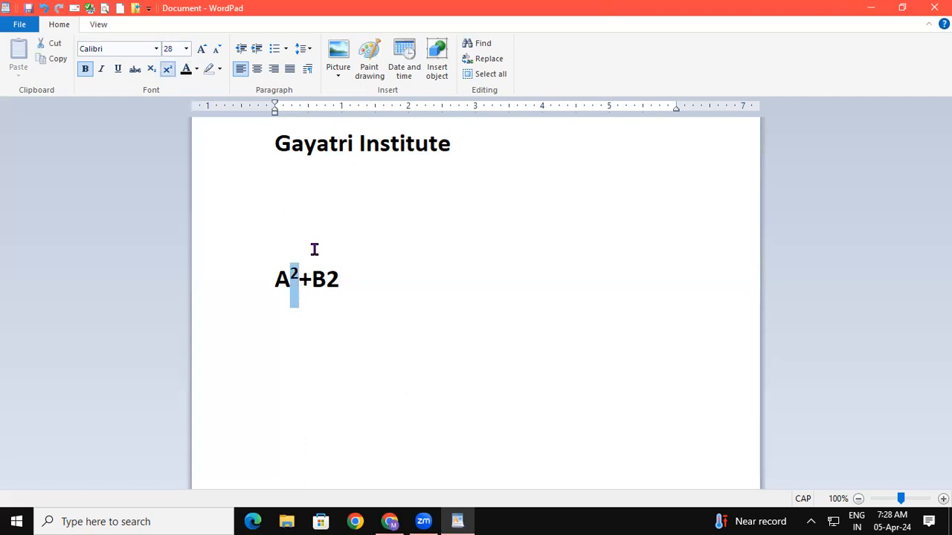
left_click_drag(326, 276, 339, 277)
left_click(169, 71)
left_click(452, 301)
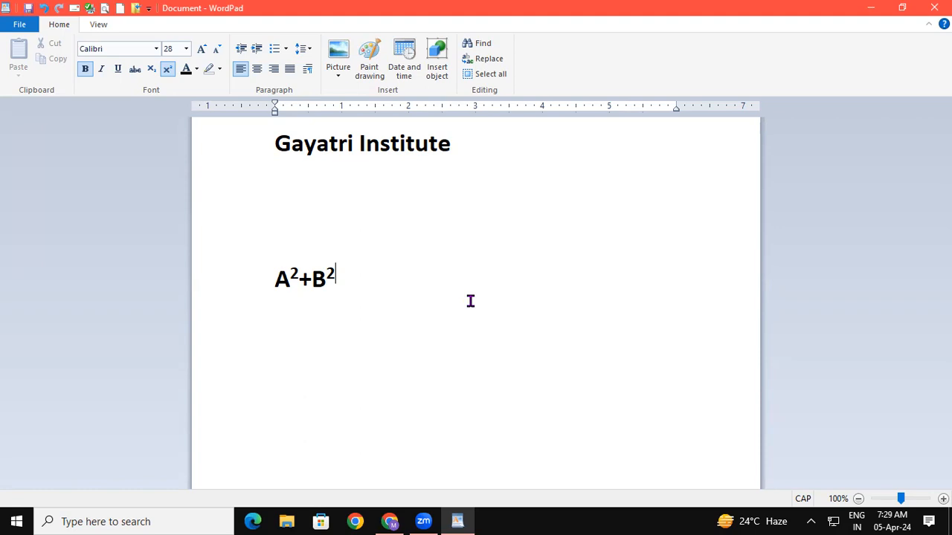
Change the font colour of the "Gayatri Institute" heading to red
left_click_drag(450, 143, 289, 143)
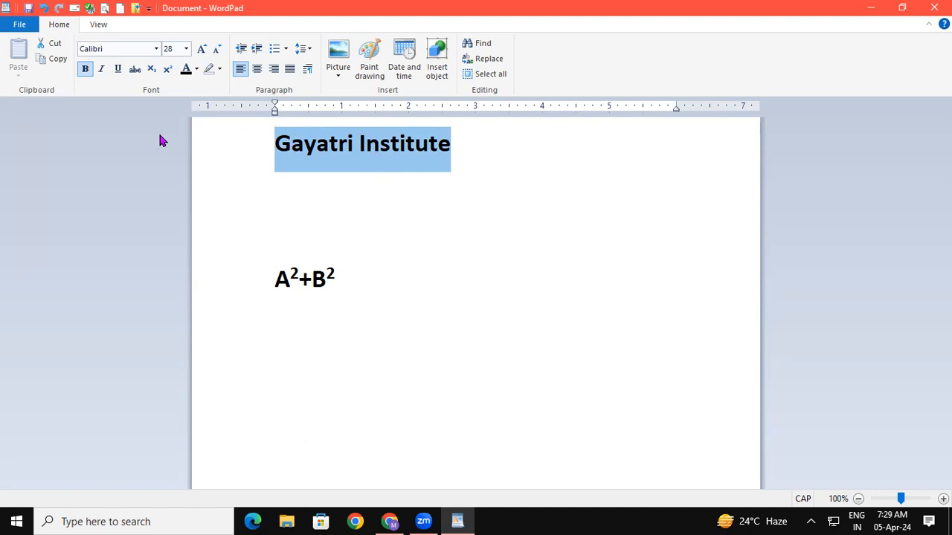
left_click(196, 71)
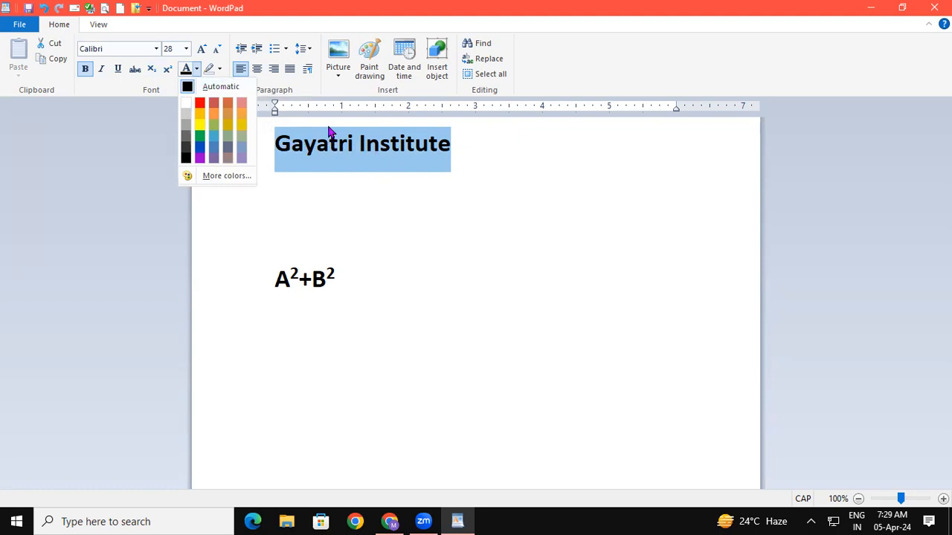
left_click(199, 108)
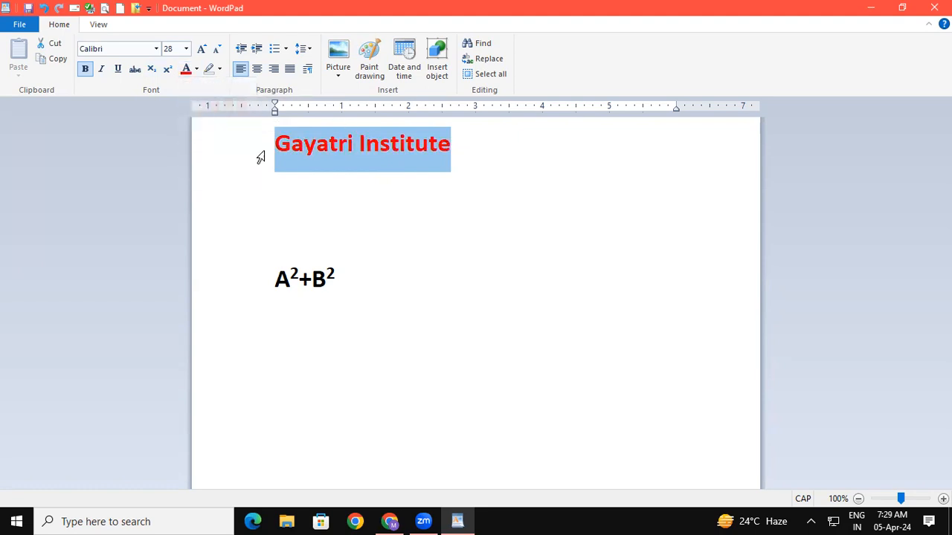
left_click(406, 264)
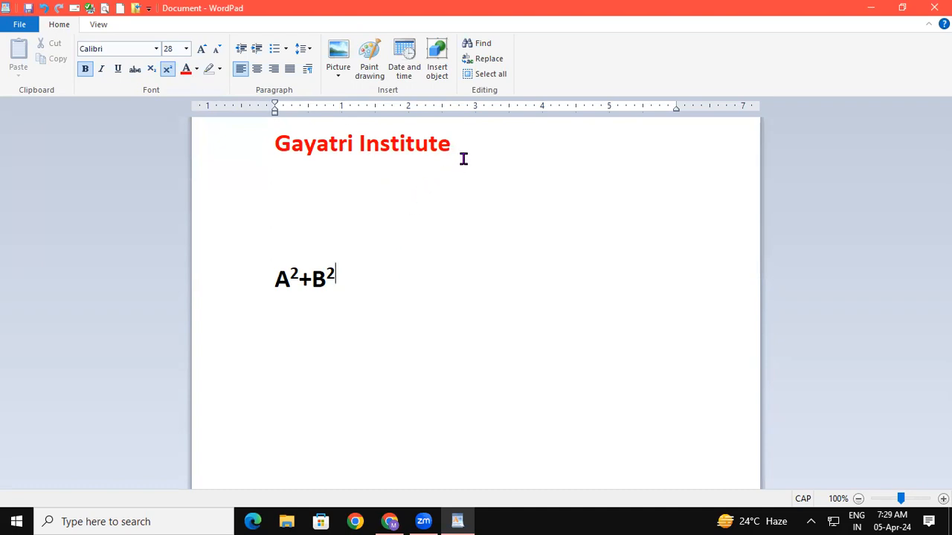
Reset the font colour of the "Gayatri Institute" heading to Automatic
double_click(404, 149)
left_click_drag(403, 149, 304, 142)
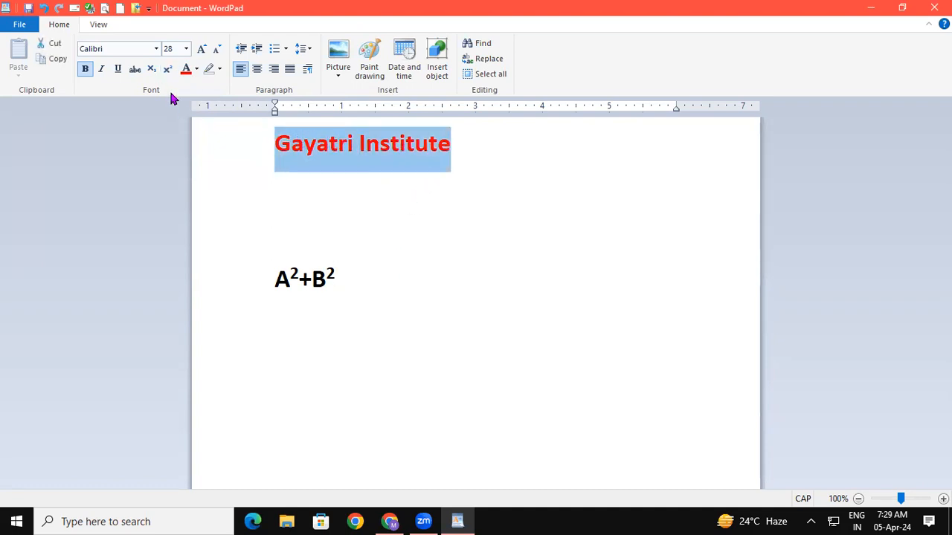
left_click(196, 68)
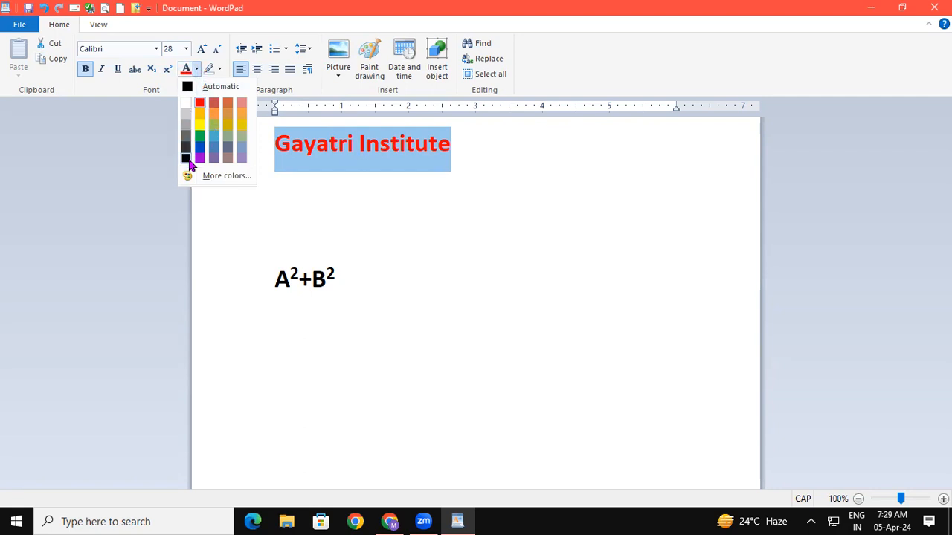
left_click(204, 88)
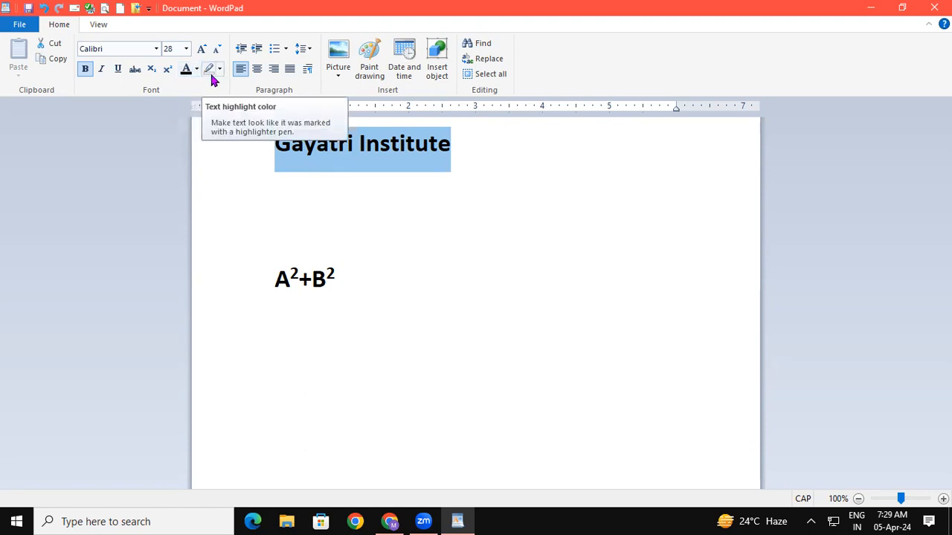
left_click(413, 186)
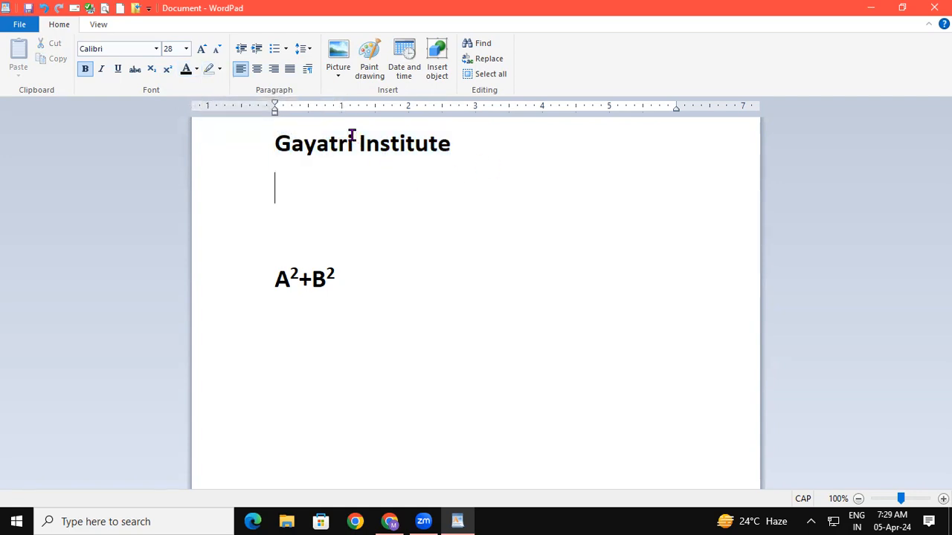
Highlight the word "Gayatri" in the heading with yellow
double_click(346, 138)
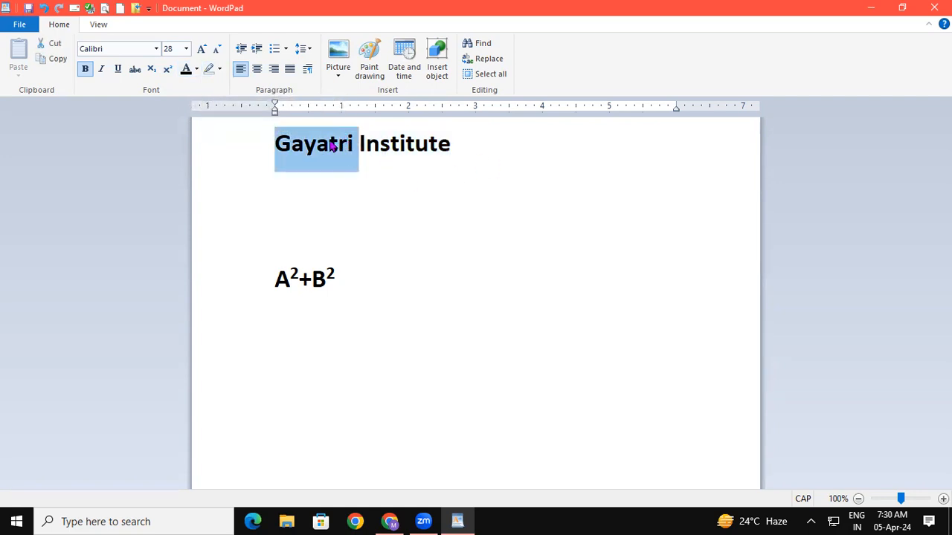
left_click(220, 67)
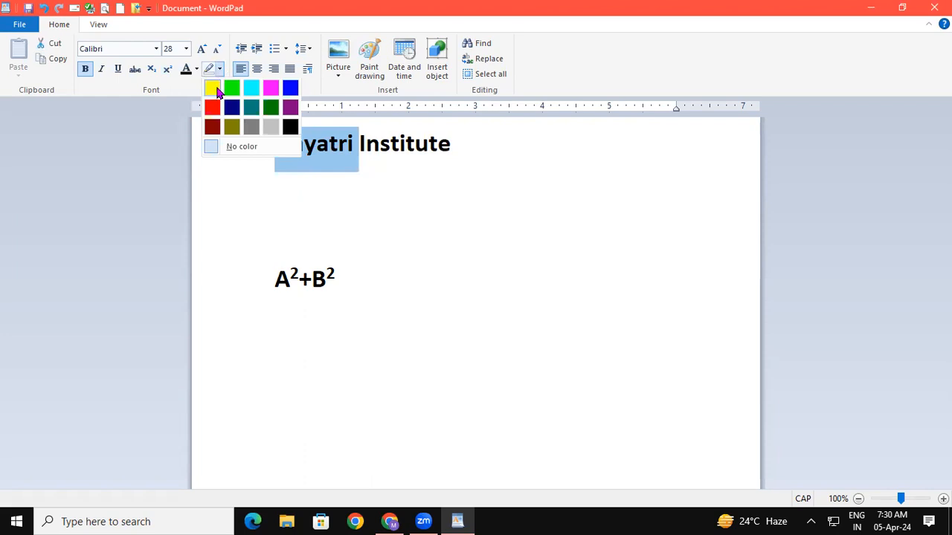
left_click(213, 89)
left_click(446, 269)
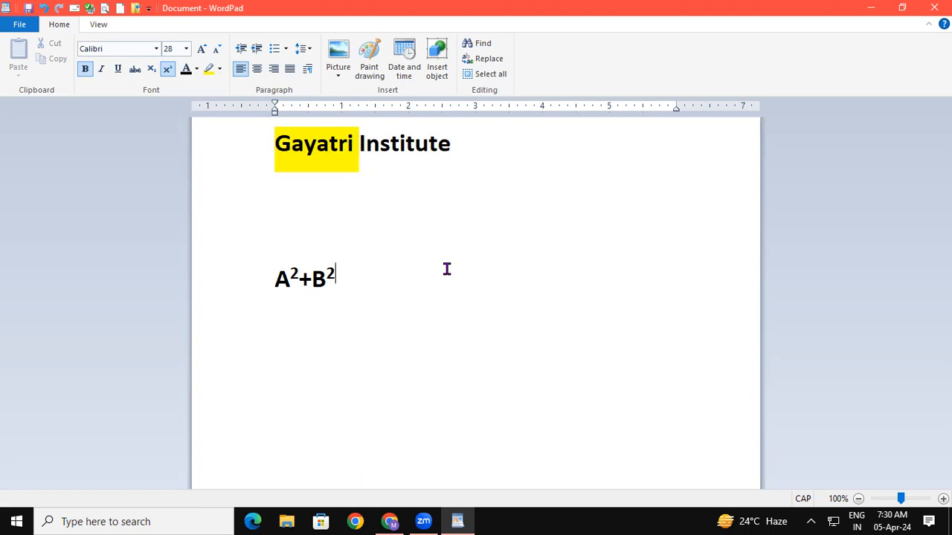
Remove the highlight from the whole heading line by setting it to No color
left_click(265, 146)
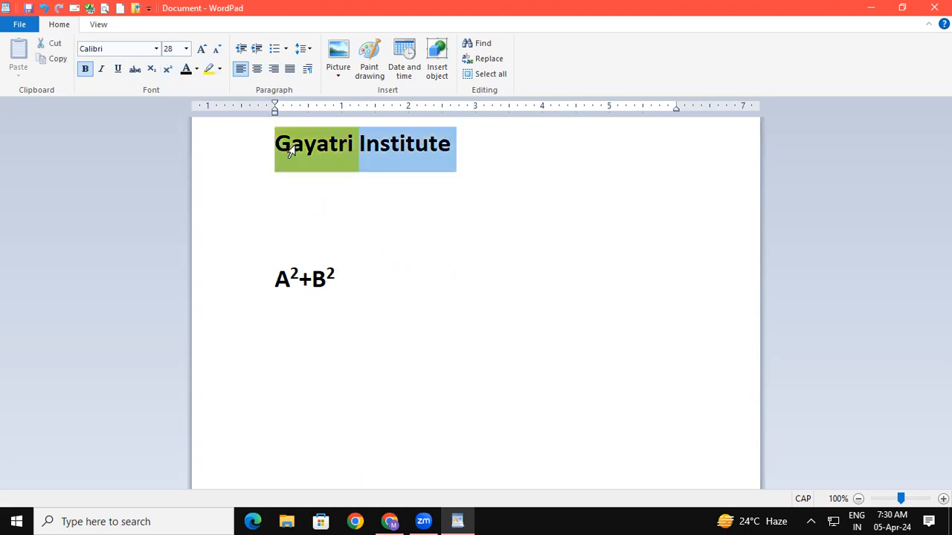
left_click(220, 69)
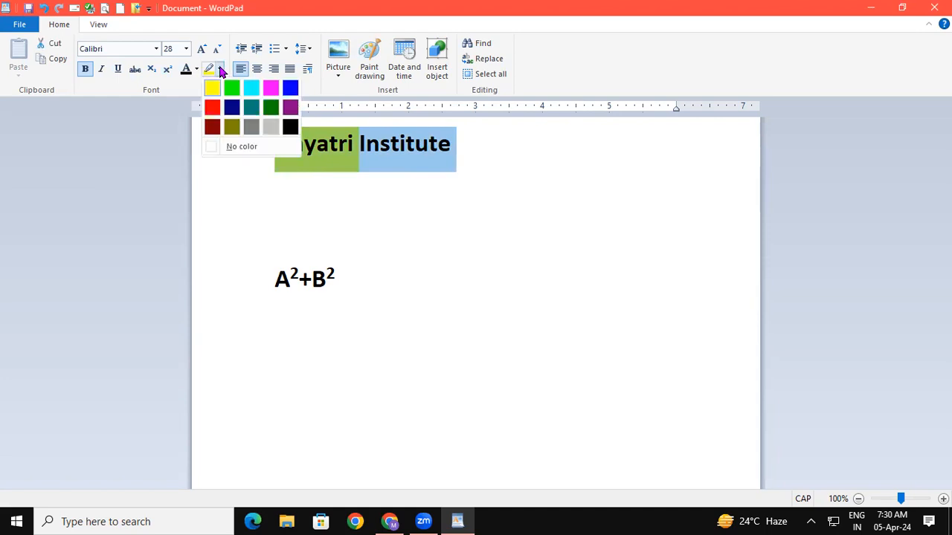
left_click(239, 144)
left_click(325, 199)
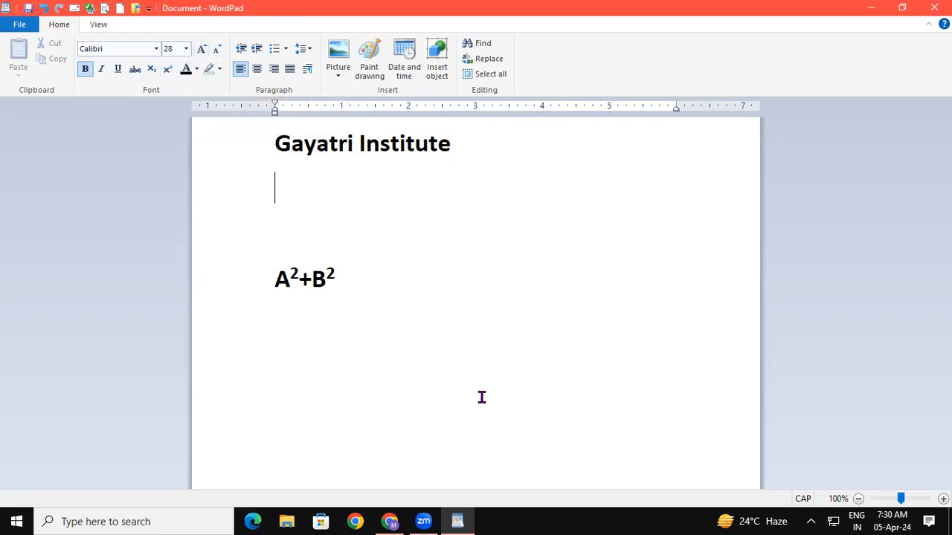
Sketch two red letters A, one above the other beside the A2+B2 expression, each with a small triangle
mouse_move(429, 286)
left_mouse_down()
mouse_move(473, 283)
mouse_move(470, 257)
left_mouse_up()
mouse_move(449, 340)
left_mouse_down()
mouse_move(440, 396)
mouse_move(465, 375)
mouse_move(455, 362)
left_mouse_up()
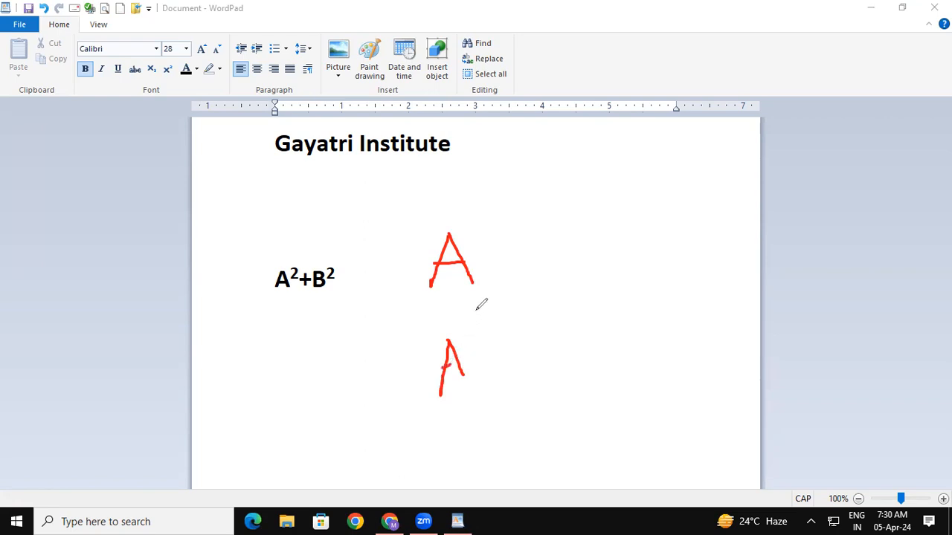
mouse_move(473, 217)
left_mouse_down()
mouse_move(466, 228)
mouse_move(481, 224)
mouse_move(468, 226)
left_mouse_up()
mouse_move(473, 321)
left_mouse_down()
mouse_move(460, 330)
mouse_move(474, 334)
mouse_move(476, 318)
left_mouse_up()
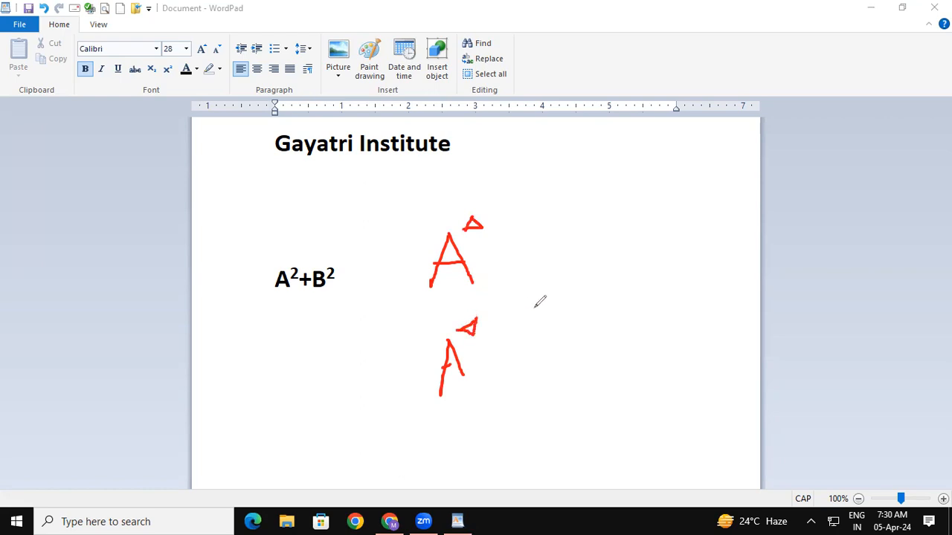
Annotate the upper sketched A with a dash and the handwritten label "Grow Font"
left_click_drag(490, 249, 536, 245)
mouse_move(585, 220)
left_mouse_down()
mouse_move(559, 259)
mouse_move(591, 266)
mouse_move(676, 245)
mouse_move(694, 227)
mouse_move(725, 245)
left_mouse_up()
left_click_drag(723, 209, 761, 200)
mouse_move(726, 227)
left_mouse_down()
mouse_move(779, 208)
mouse_move(805, 232)
left_mouse_up()
mouse_move(811, 195)
left_mouse_down()
mouse_move(817, 234)
mouse_move(837, 205)
left_mouse_up()
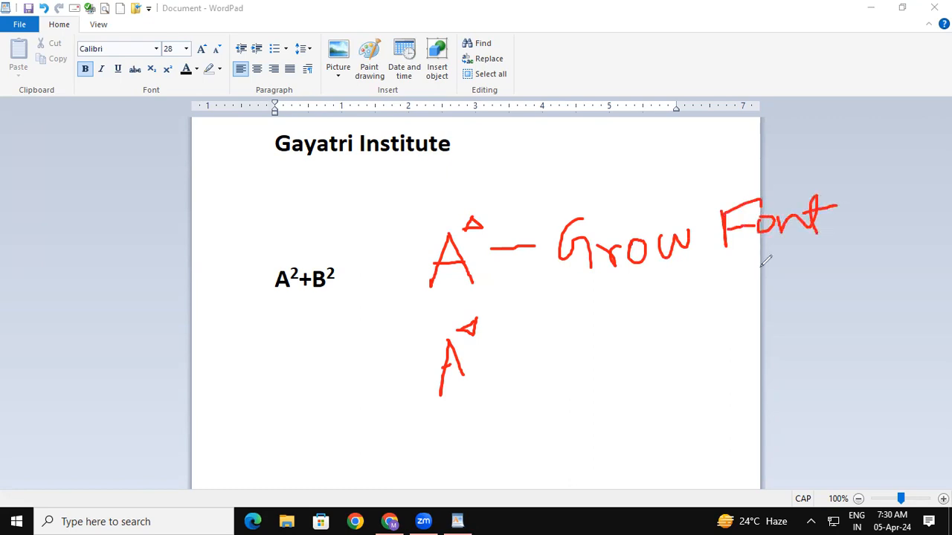
Annotate the lower sketched A with a dash and the handwritten label "Shrink Font"
left_click_drag(492, 367, 539, 359)
left_click_drag(583, 329, 562, 361)
mouse_move(593, 310)
left_mouse_down()
mouse_move(616, 351)
mouse_move(635, 341)
mouse_move(638, 322)
left_mouse_up()
mouse_move(643, 318)
left_mouse_down()
mouse_move(649, 336)
mouse_move(674, 333)
left_mouse_up()
left_click_drag(672, 300, 678, 327)
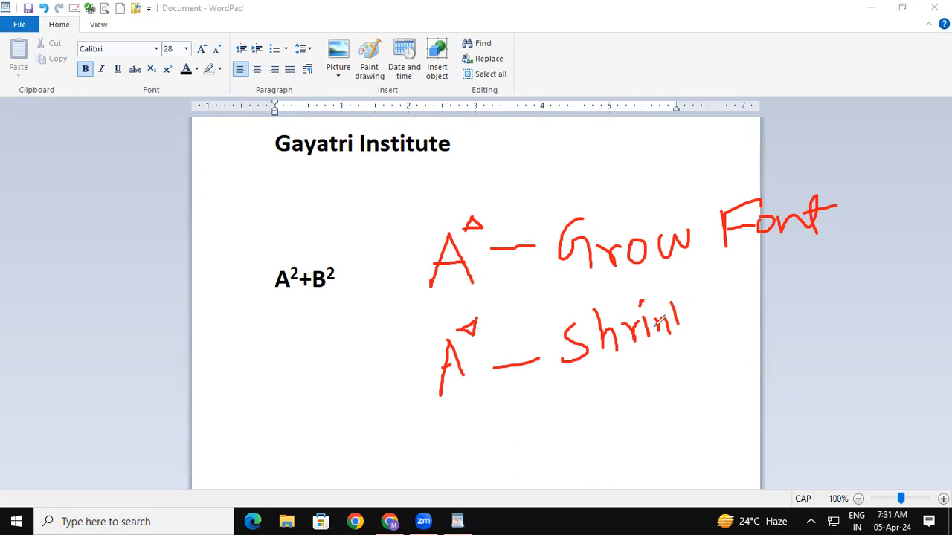
key("ctrl+z")
mouse_move(679, 306)
left_mouse_down()
mouse_move(688, 339)
mouse_move(683, 322)
mouse_move(703, 338)
left_mouse_up()
mouse_move(773, 284)
left_mouse_down()
mouse_move(780, 326)
mouse_move(797, 281)
mouse_move(801, 303)
mouse_move(812, 294)
mouse_move(826, 310)
mouse_move(848, 308)
left_mouse_up()
mouse_move(852, 253)
left_mouse_down()
mouse_move(861, 305)
mouse_move(869, 272)
left_mouse_up()
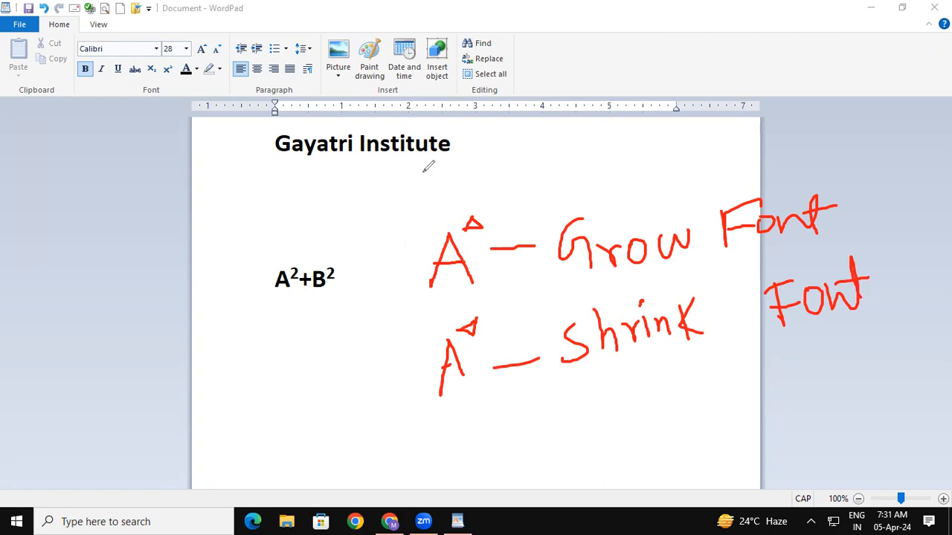
Handwrite the shortcut notes "Ctrl + >" for the upper sketched A and "Ctrl + <" for the lower one
left_click_drag(423, 262, 388, 267)
mouse_move(119, 277)
left_mouse_down()
mouse_move(117, 304)
mouse_move(134, 306)
mouse_move(143, 281)
left_mouse_up()
mouse_move(138, 296)
left_mouse_down()
mouse_move(158, 274)
mouse_move(167, 282)
left_mouse_up()
mouse_move(192, 230)
left_mouse_down()
mouse_move(198, 264)
mouse_move(214, 231)
left_mouse_up()
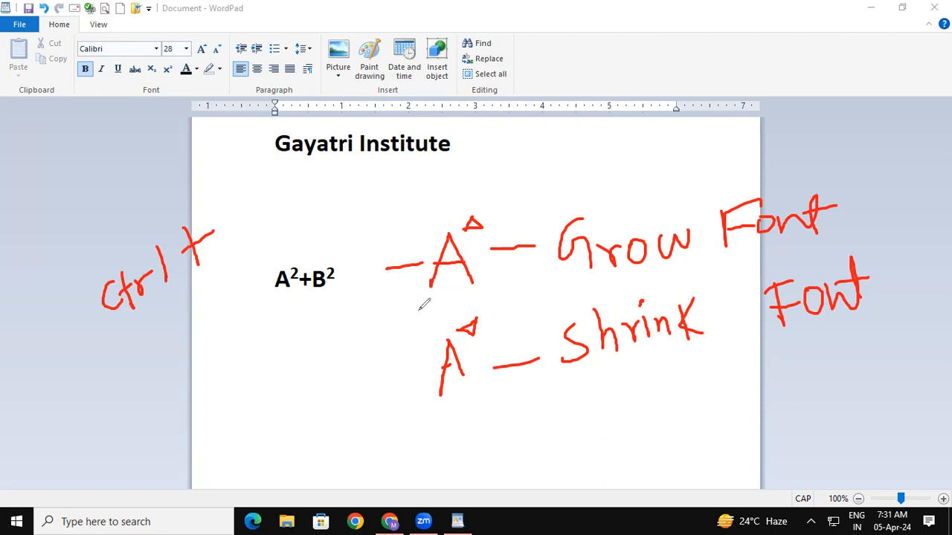
mouse_move(231, 212)
left_mouse_down()
mouse_move(258, 214)
mouse_move(237, 238)
left_mouse_up()
mouse_move(194, 403)
left_mouse_down()
mouse_move(211, 436)
mouse_move(227, 406)
mouse_move(266, 401)
mouse_move(270, 411)
left_mouse_up()
mouse_move(287, 372)
left_mouse_down()
mouse_move(295, 400)
mouse_move(301, 378)
left_mouse_up()
mouse_move(330, 346)
left_mouse_down()
mouse_move(325, 361)
mouse_move(341, 392)
left_mouse_up()
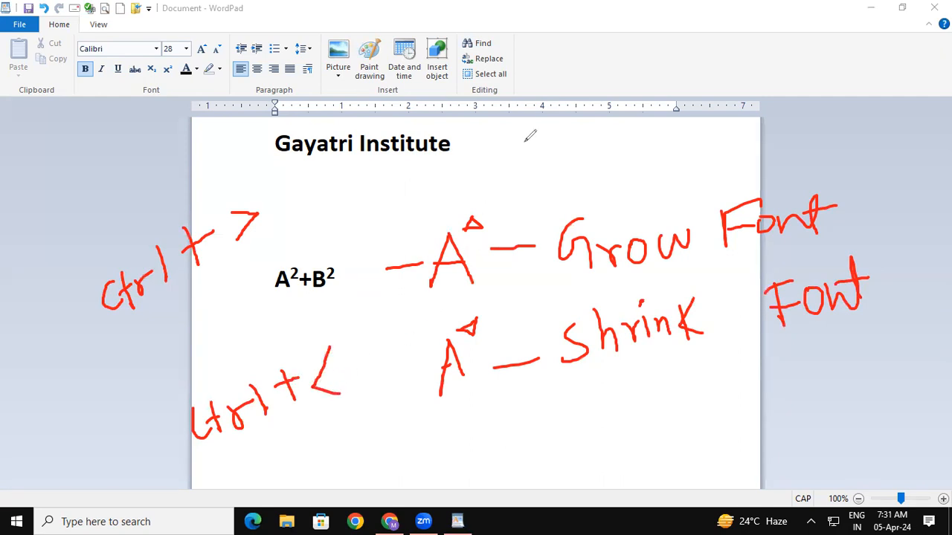
Handwrite a ">" symbol labelled "greater than" and, below it, a "<" symbol labelled "less than"
mouse_move(557, 46)
left_mouse_down()
mouse_move(594, 58)
mouse_move(554, 84)
left_mouse_up()
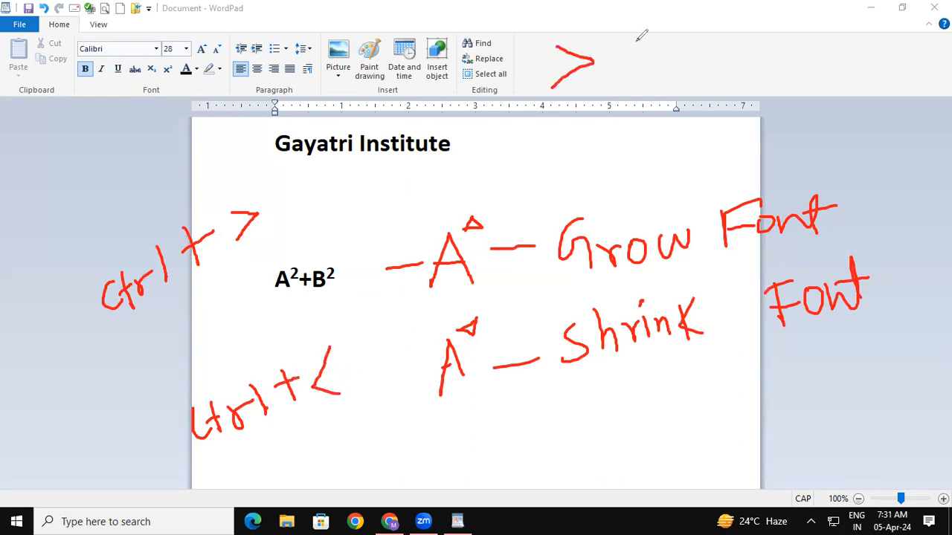
mouse_move(639, 33)
left_mouse_down()
mouse_move(657, 43)
mouse_move(651, 76)
mouse_move(691, 36)
mouse_move(725, 32)
mouse_move(721, 22)
mouse_move(766, 30)
mouse_move(773, 21)
left_mouse_up()
left_click_drag(628, 111, 629, 140)
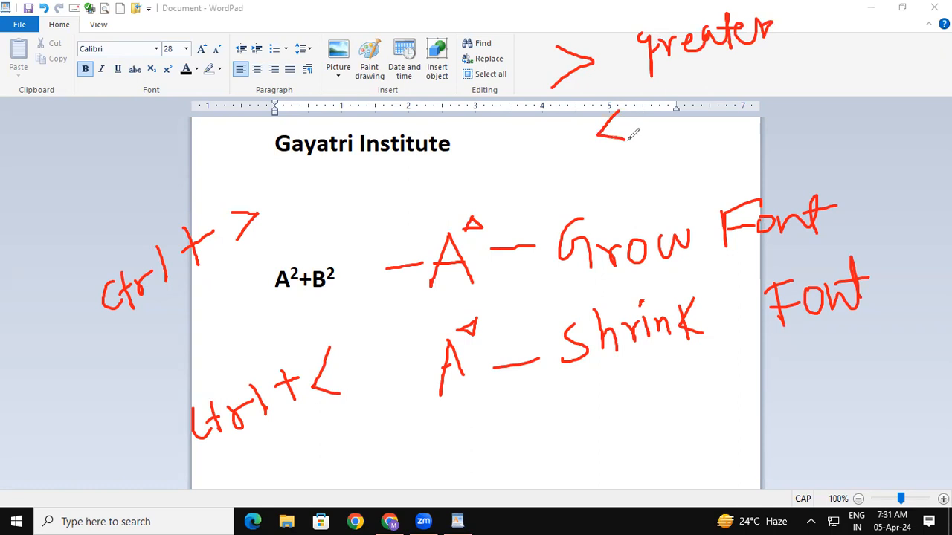
mouse_move(668, 97)
left_mouse_down()
mouse_move(679, 120)
mouse_move(708, 97)
mouse_move(759, 95)
mouse_move(765, 106)
left_mouse_up()
mouse_move(769, 61)
left_mouse_down()
mouse_move(782, 109)
mouse_move(793, 83)
left_mouse_up()
mouse_move(789, 62)
left_mouse_down()
mouse_move(813, 95)
mouse_move(841, 76)
left_mouse_up()
left_click(789, 30)
mouse_move(806, 26)
left_mouse_down()
mouse_move(805, 41)
mouse_move(814, 24)
left_mouse_up()
mouse_move(809, 16)
left_mouse_down()
mouse_move(810, 37)
mouse_move(851, 27)
mouse_move(857, 40)
left_mouse_up()
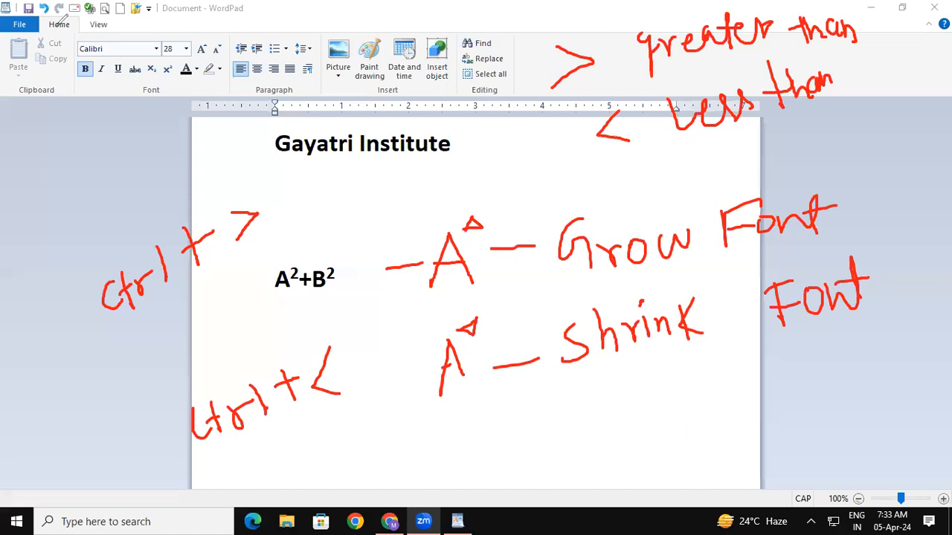
Handwrite the comparison examples "16 > 8" and "8 < 16" above the Ctrl + > note
left_click_drag(90, 73, 95, 113)
left_click_drag(126, 58, 121, 90)
mouse_move(236, 36)
left_mouse_down()
mouse_move(250, 73)
mouse_move(238, 31)
left_mouse_up()
mouse_move(132, 159)
left_mouse_down()
mouse_move(122, 174)
mouse_move(132, 183)
mouse_move(120, 169)
left_mouse_up()
left_click_drag(243, 119, 253, 158)
left_click_drag(281, 111, 269, 133)
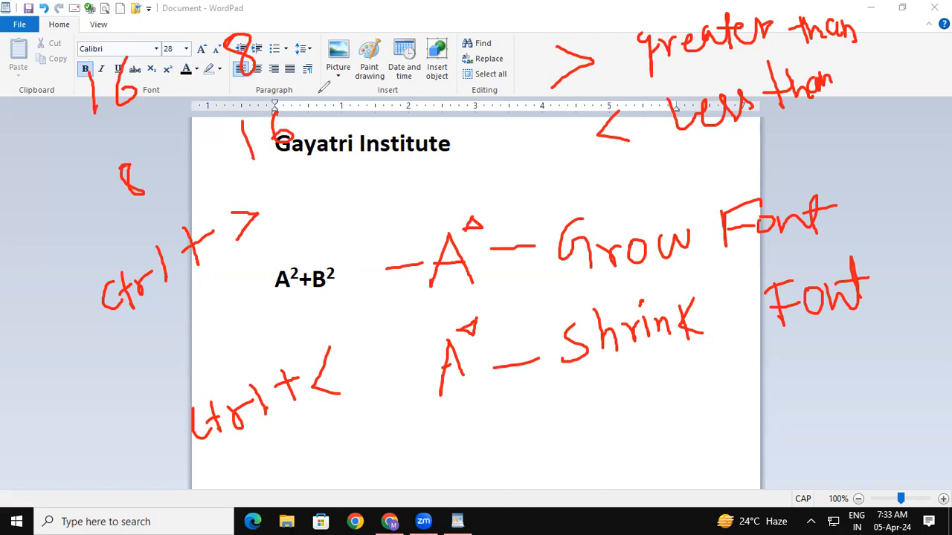
mouse_move(152, 59)
left_mouse_down()
mouse_move(195, 54)
mouse_move(171, 87)
left_mouse_up()
mouse_move(206, 129)
left_mouse_down()
mouse_move(180, 164)
mouse_move(212, 165)
left_mouse_up()
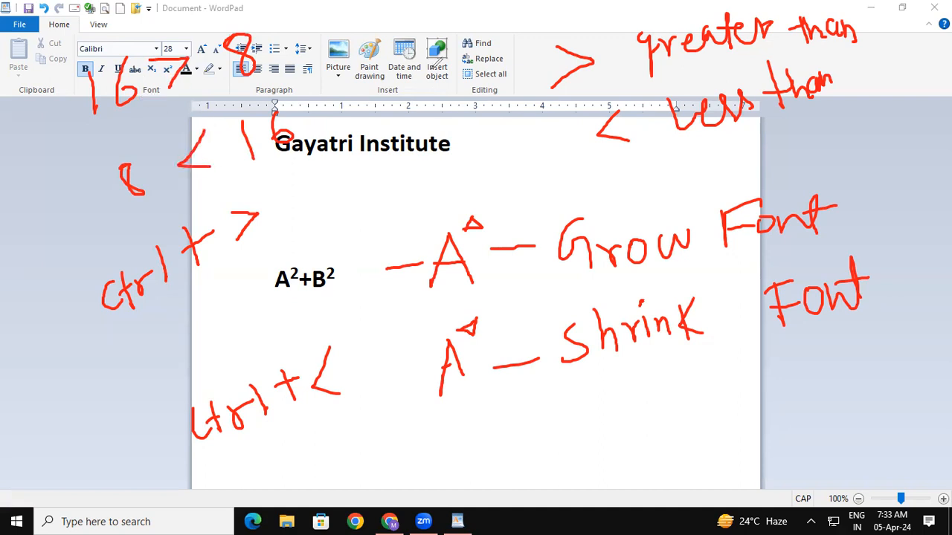
Mark the numbers and comparison signs in the "16 > 8" and "8 < 16" examples with emphasis strokes
left_click_drag(94, 125, 113, 110)
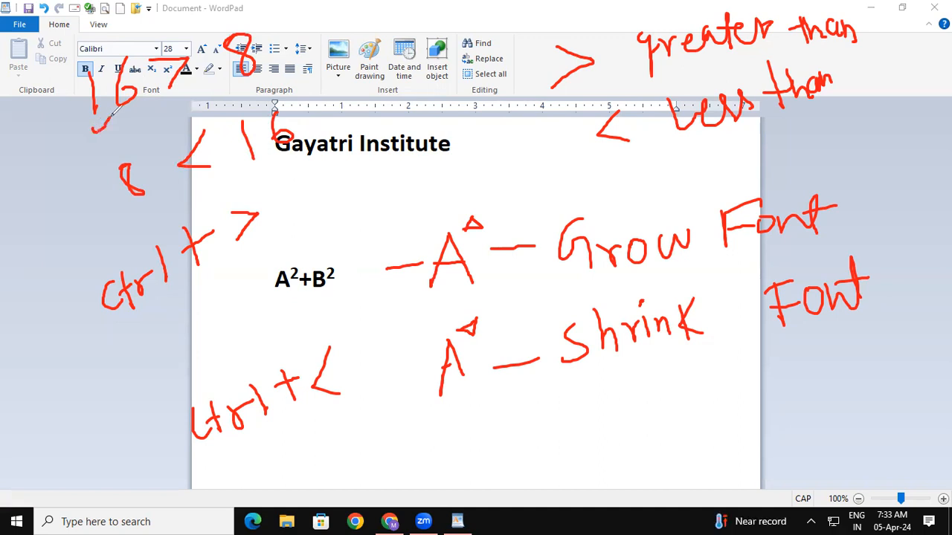
mouse_move(171, 112)
left_mouse_down()
mouse_move(178, 93)
mouse_move(250, 73)
left_mouse_up()
left_click_drag(142, 192, 116, 218)
left_click_drag(178, 180, 293, 156)
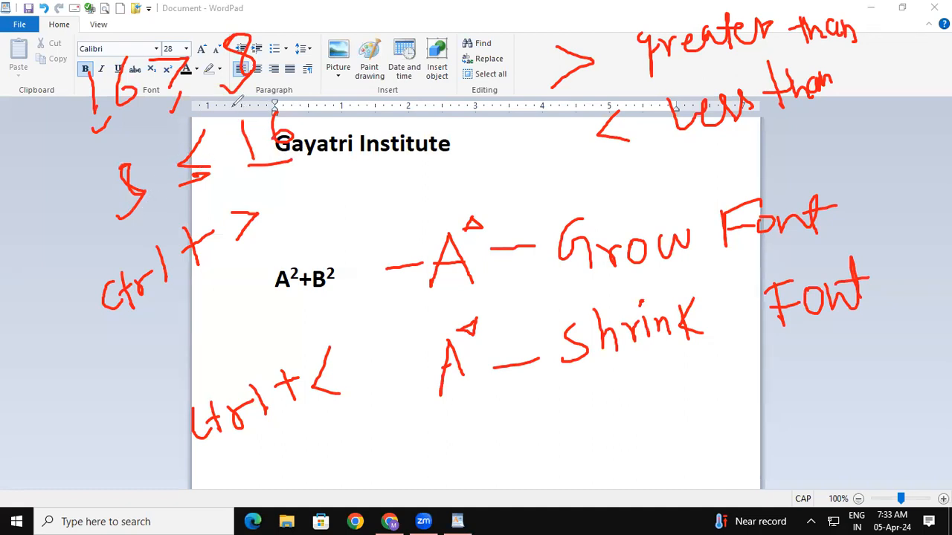
mouse_move(161, 109)
left_mouse_down()
mouse_move(172, 119)
mouse_move(183, 91)
left_mouse_up()
left_click_drag(180, 185, 214, 177)
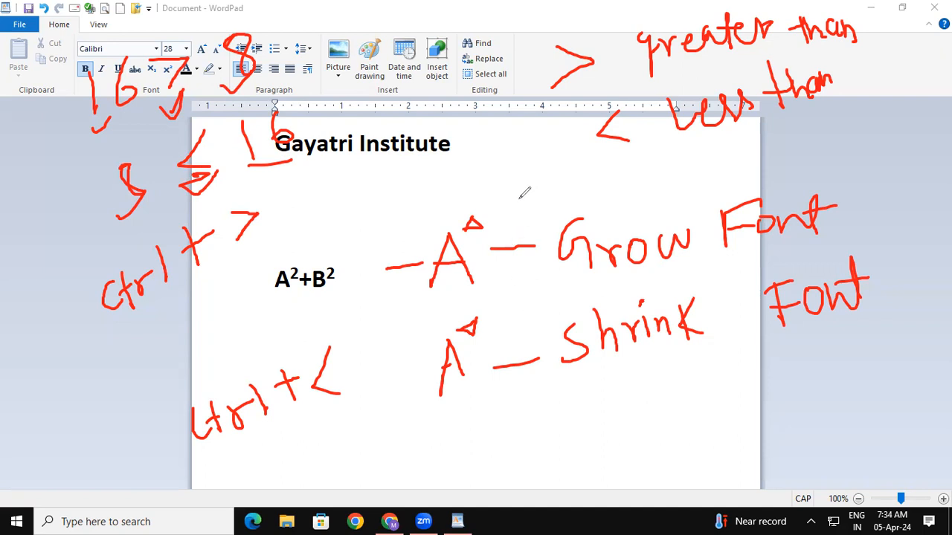
Underline the handwritten Ctrl + > note, add a small stroke beside its sign, and sketch a boxed "?" keycap over the title
left_click_drag(89, 370, 269, 255)
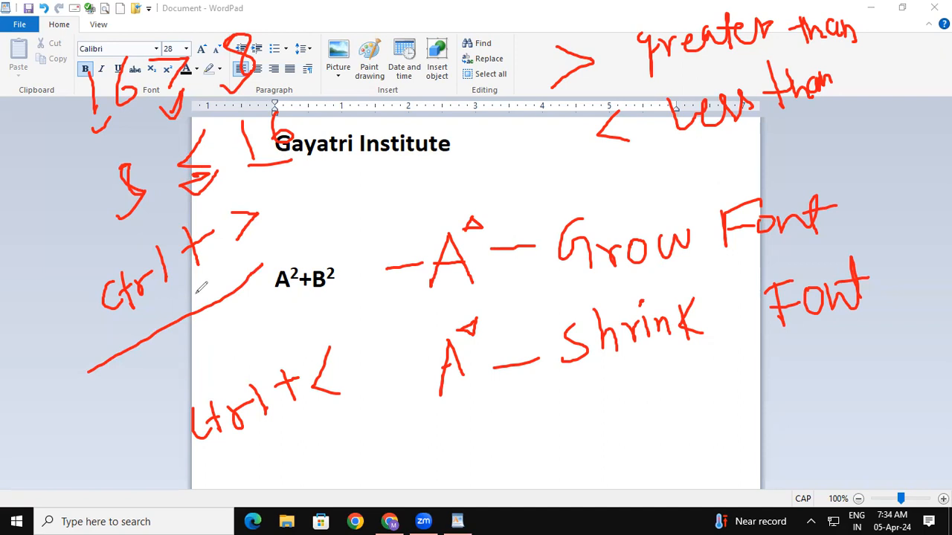
left_click_drag(252, 251, 265, 216)
left_click_drag(391, 115, 400, 179)
mouse_move(371, 104)
left_mouse_down()
mouse_move(465, 98)
mouse_move(424, 141)
mouse_move(400, 149)
left_mouse_up()
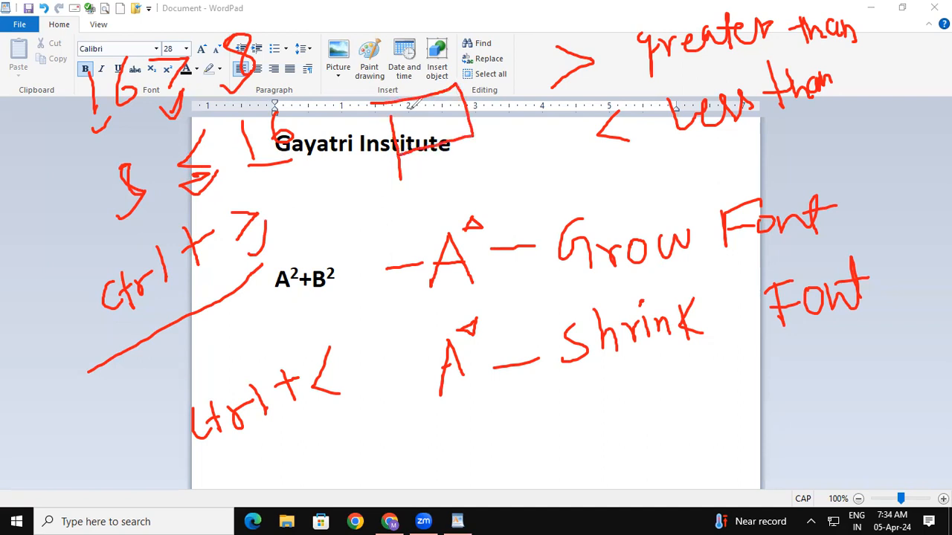
mouse_move(406, 111)
left_mouse_down()
mouse_move(430, 114)
mouse_move(415, 126)
left_mouse_up()
Sketch a keycap box containing "?" and "1" beside the page, write a separate "1" near it, and tick the box
left_click_drag(799, 391, 808, 472)
mouse_move(789, 404)
left_mouse_down()
mouse_move(900, 420)
mouse_move(810, 484)
left_mouse_up()
left_click(827, 404)
mouse_move(827, 405)
left_mouse_down()
mouse_move(850, 467)
mouse_move(842, 458)
left_mouse_up()
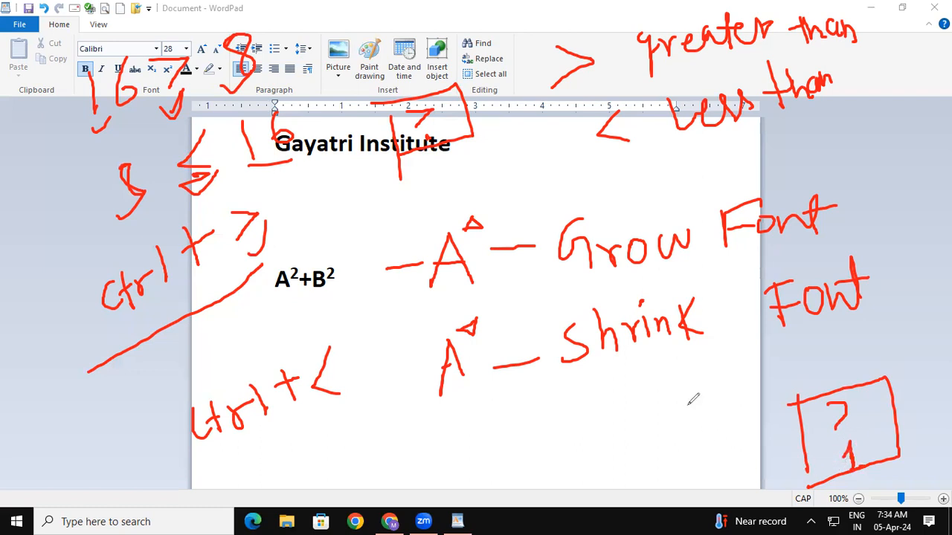
mouse_move(678, 407)
left_mouse_down()
mouse_move(677, 441)
mouse_move(699, 442)
mouse_move(678, 407)
left_mouse_up()
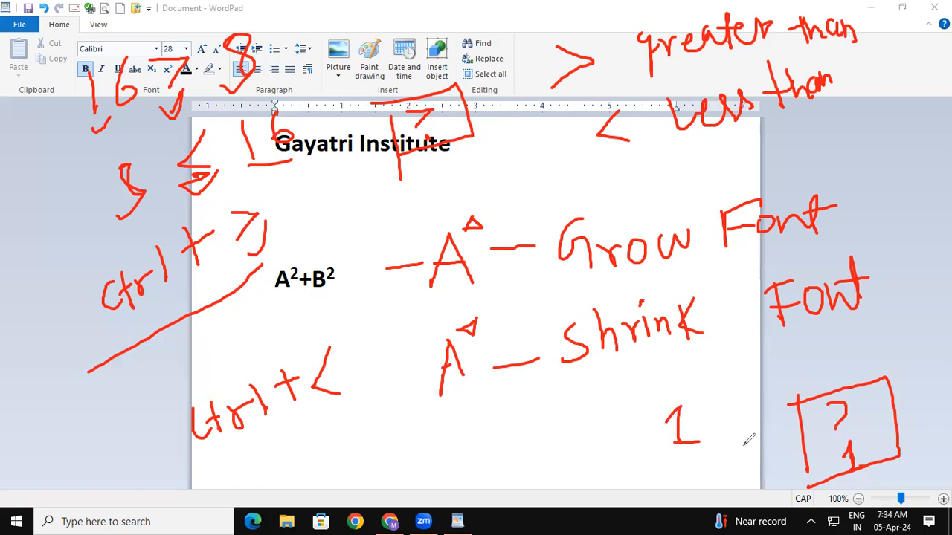
left_click_drag(888, 400, 938, 355)
Draw a large tick over the Ctrl + > note and clear all handwritten annotations from the document
mouse_move(119, 355)
left_mouse_down()
mouse_move(174, 323)
mouse_move(209, 249)
left_mouse_up()
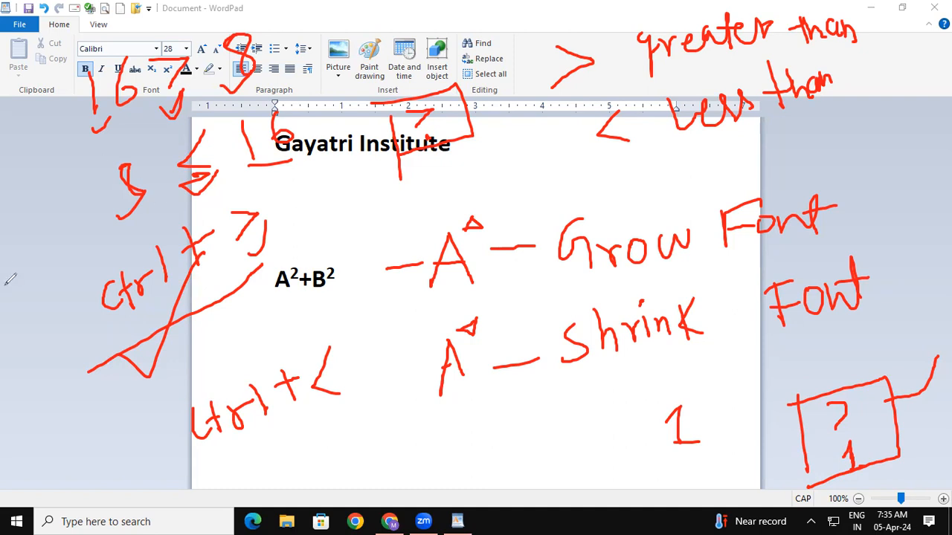
left_click(61, 424)
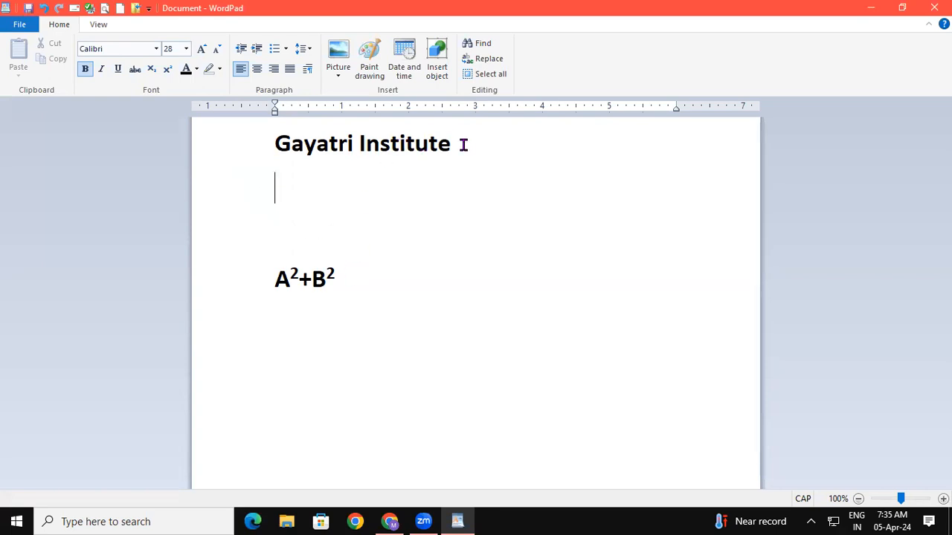
Enlarge the word "Gayatri" in the title step by step with Grow Font up to size 1638
double_click(357, 144)
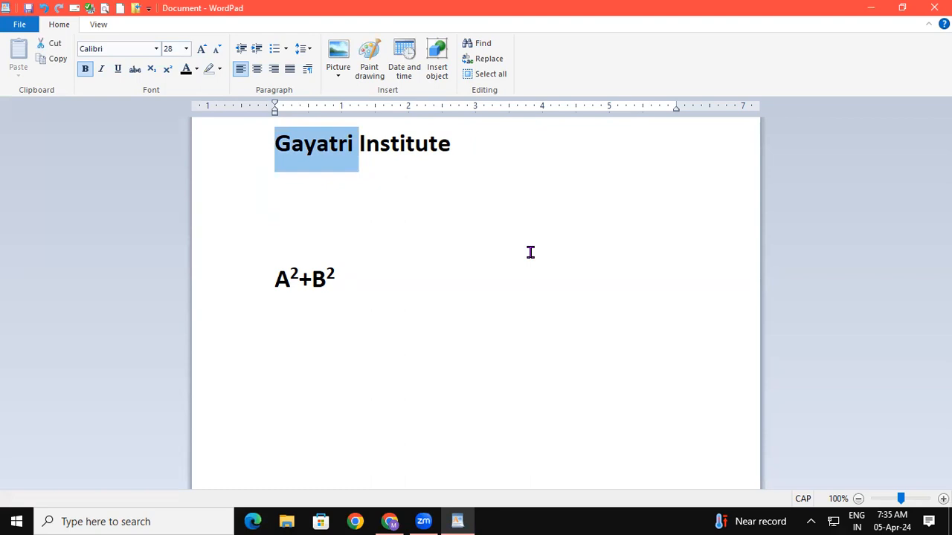
key("ctrl+shift+period")
key("ctrl+shift+period")
key("ctrl+shift+period")
key("ctrl+shift+period")
key("ctrl+shift+period")
key("ctrl+shift+period")
key("ctrl+shift+period")
key("ctrl+shift+period")
key("ctrl+shift+period")
key("ctrl+shift+period")
key("ctrl+shift+period")
key("ctrl+shift+period")
key("ctrl+shift+period")
key("ctrl+shift+period")
key("ctrl+shift+period")
key("ctrl+shift+period")
key("ctrl+shift+period")
key("ctrl+shift+period")
key("ctrl+shift+period")
key("ctrl+shift+period")
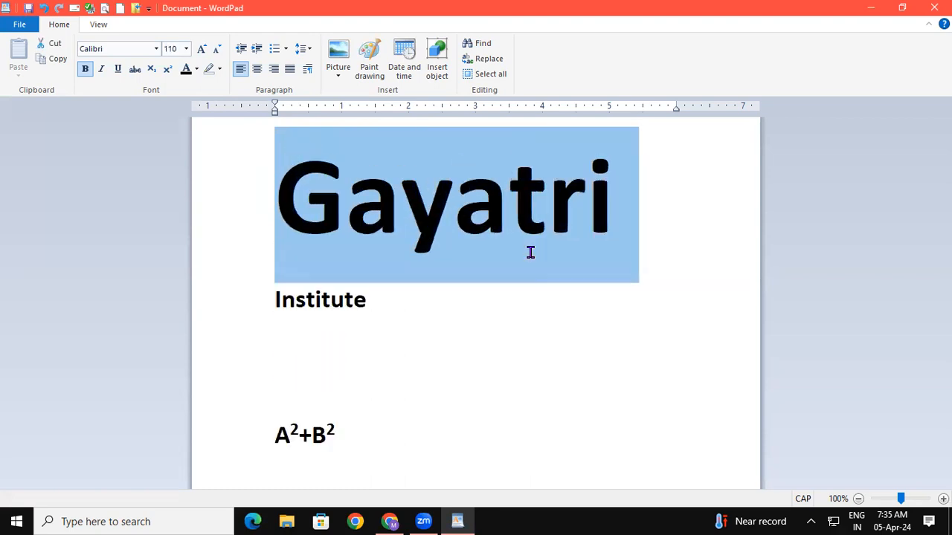
key("ctrl+shift+period")
key("ctrl+shift+period")
key("ctrl+shift+period")
key("ctrl+shift+period")
key("ctrl+shift+period")
key("ctrl+shift+period")
key("ctrl+shift+period")
key("ctrl+shift+period")
key("ctrl+shift+period")
key("ctrl+shift+period")
key("ctrl+shift+period")
key("ctrl+shift+period")
key("ctrl+shift+period")
key("ctrl+shift+period")
key("ctrl+shift+period")
key("ctrl+shift+period")
key("ctrl+shift+period")
key("ctrl+shift+period")
key("ctrl+shift+period")
key("ctrl+shift+period")
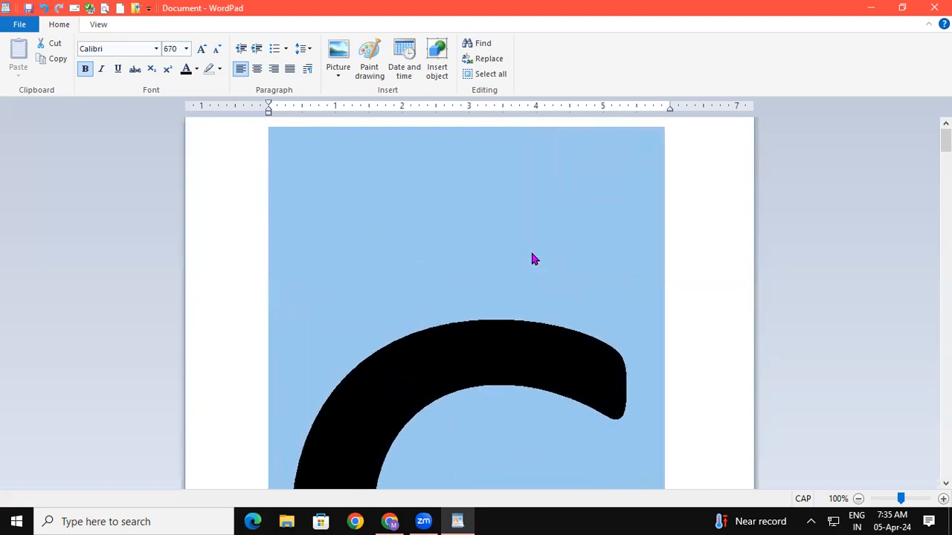
key("ctrl+shift+period")
key("ctrl+shift+period")
key("ctrl+shift+period")
key("ctrl+shift+period")
key("ctrl+shift+period")
key("ctrl+shift+period")
key("ctrl+shift+period")
key("ctrl+shift+period")
key("ctrl+shift+period")
key("ctrl+shift+period")
key("ctrl+shift+period")
key("ctrl+shift+period")
key("ctrl+shift+period")
key("ctrl+shift+period")
key("ctrl+shift+period")
key("ctrl+shift+period")
key("ctrl+shift+period")
key("ctrl+shift+period")
key("ctrl+shift+period")
key("ctrl+shift+period")
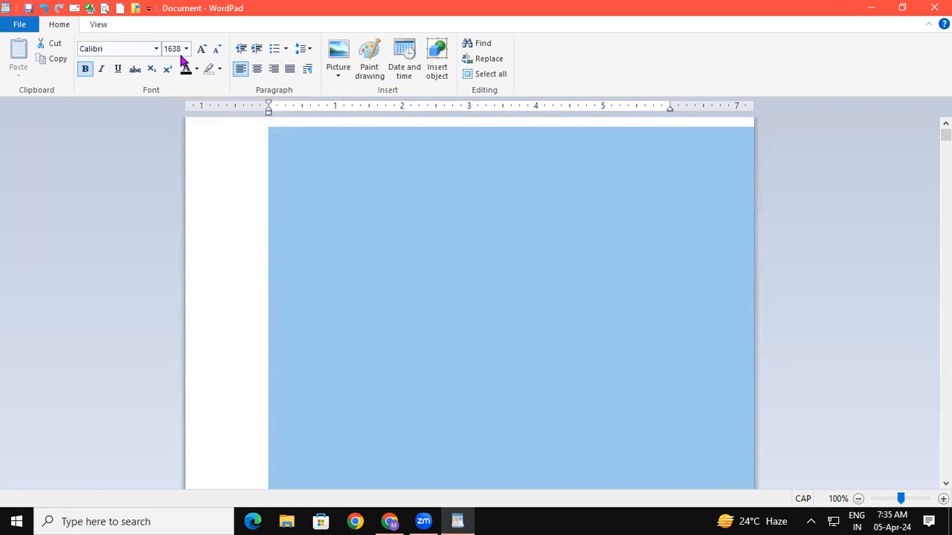
Reduce the word "Gayatri" in the title step by step with Shrink Font down to size 1
key("ctrl+shift+comma")
key("ctrl+shift+comma")
key("ctrl+shift+comma")
key("ctrl+shift+comma")
key("ctrl+shift+comma")
key("ctrl+shift+comma")
key("ctrl+shift+comma")
key("ctrl+shift+comma")
key("ctrl+shift+comma")
key("ctrl+shift+comma")
key("ctrl+shift+comma")
key("ctrl+shift+comma")
key("ctrl+shift+comma")
key("ctrl+shift+comma")
key("ctrl+shift+comma")
key("ctrl+shift+comma")
key("ctrl+shift+comma")
key("ctrl+shift+comma")
key("ctrl+shift+comma")
key("ctrl+shift+comma")
key("ctrl+shift+comma")
key("ctrl+shift+comma")
key("ctrl+shift+comma")
key("ctrl+shift+comma")
key("ctrl+shift+comma")
key("ctrl+shift+comma")
key("ctrl+shift+comma")
key("ctrl+shift+comma")
key("ctrl+shift+comma")
key("ctrl+shift+comma")
key("ctrl+shift+comma")
key("ctrl+shift+comma")
key("ctrl+shift+comma")
key("ctrl+shift+comma")
key("ctrl+shift+comma")
key("ctrl+shift+comma")
key("ctrl+shift+comma")
key("ctrl+shift+comma")
key("ctrl+shift+comma")
key("ctrl+shift+comma")
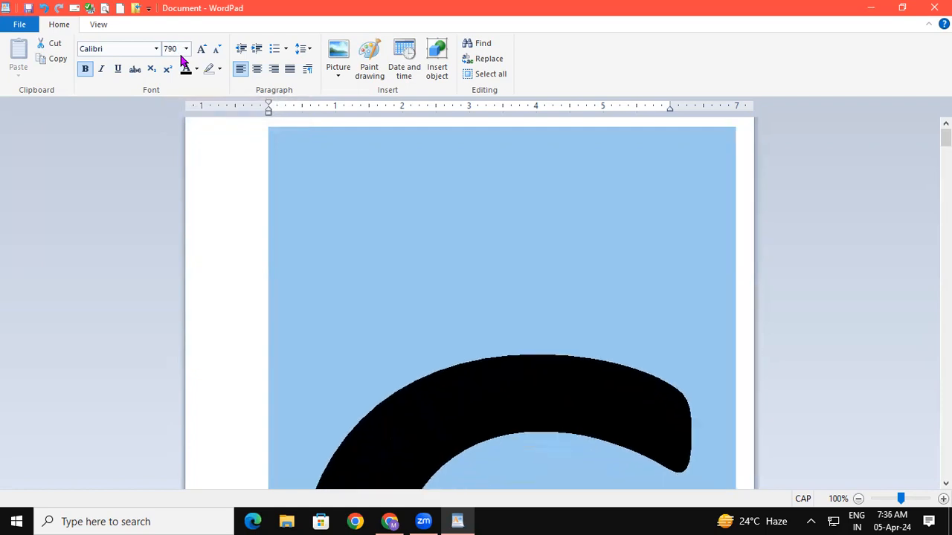
key("ctrl+shift+comma")
key("ctrl+shift+comma")
key("ctrl+shift+comma")
key("ctrl+shift+comma")
key("ctrl+shift+comma")
key("ctrl+shift+comma")
key("ctrl+shift+comma")
key("ctrl+shift+comma")
key("ctrl+shift+comma")
key("ctrl+shift+comma")
key("ctrl+shift+comma")
key("ctrl+shift+comma")
key("ctrl+shift+comma")
key("ctrl+shift+comma")
key("ctrl+shift+comma")
key("ctrl+shift+comma")
key("ctrl+shift+comma")
key("ctrl+shift+comma")
key("ctrl+shift+comma")
key("ctrl+shift+comma")
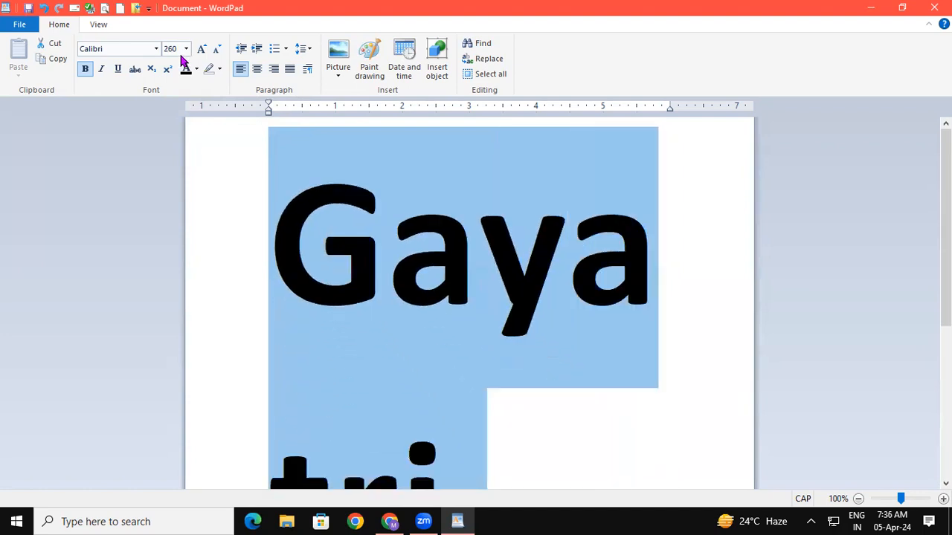
key("ctrl+shift+comma")
key("ctrl+shift+comma")
key("ctrl+shift+comma")
key("ctrl+shift+comma")
key("ctrl+shift+comma")
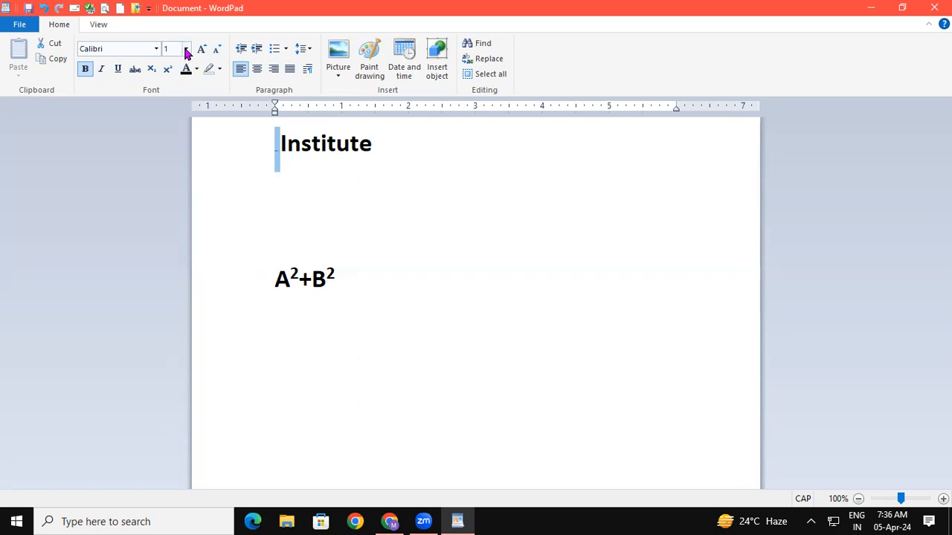
Set the title word "Gayatri" to font size 11, and finally to 28 so it matches "Institute"
left_click(186, 49)
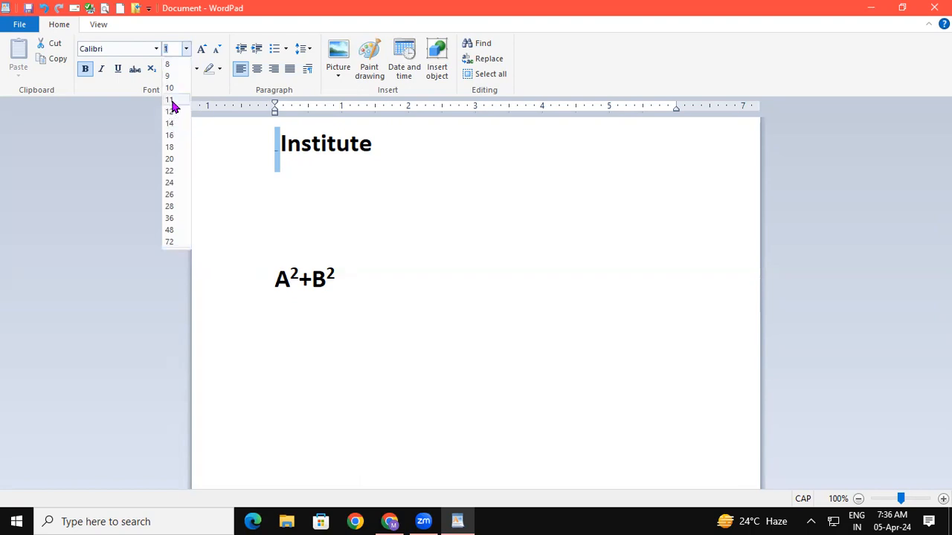
left_click(171, 100)
left_click(339, 148)
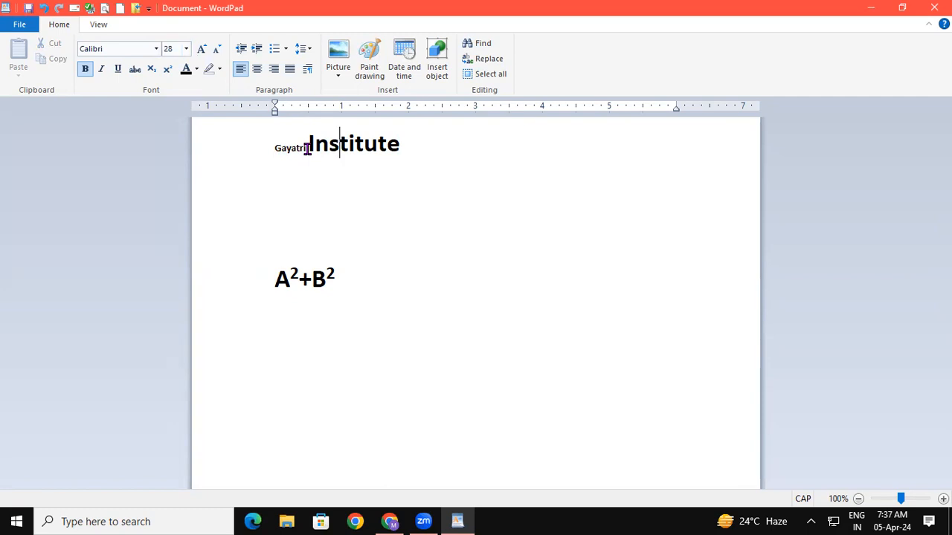
double_click(294, 149)
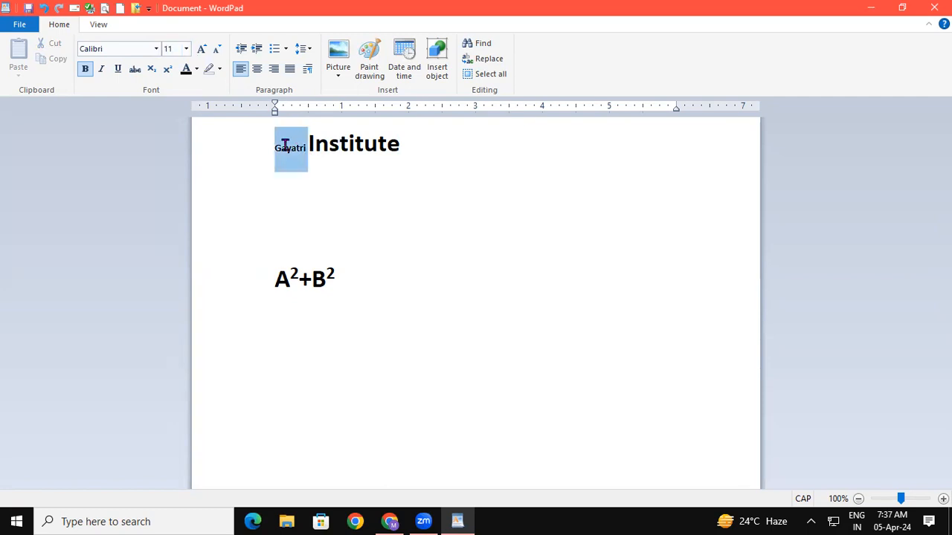
left_click(185, 49)
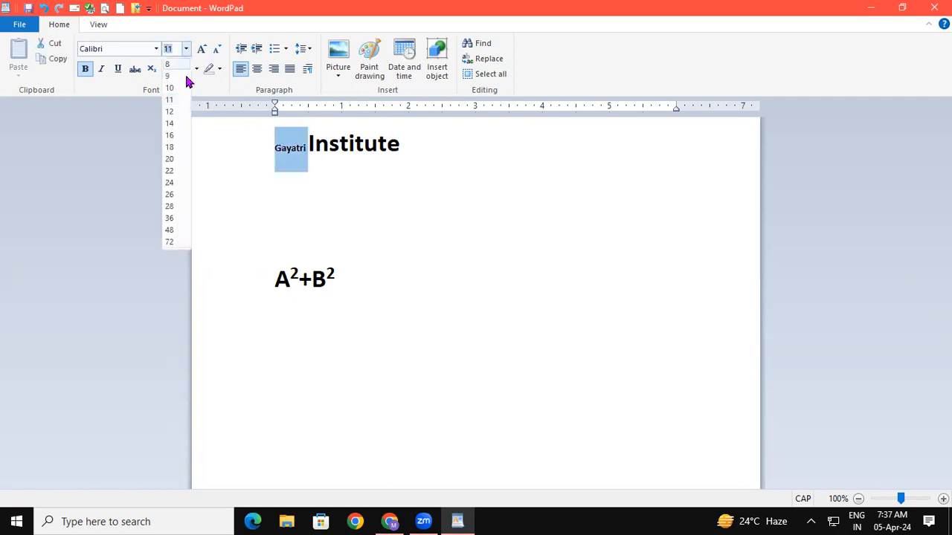
left_click(177, 207)
left_click(461, 156)
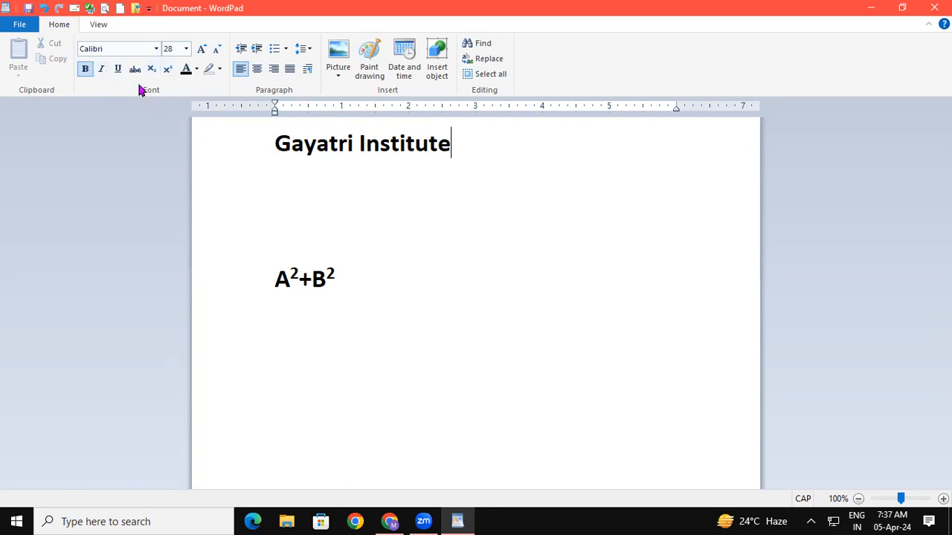
Open the list of font families, examine the available fonts, and close it without choosing one
left_click(83, 49)
left_click(157, 49)
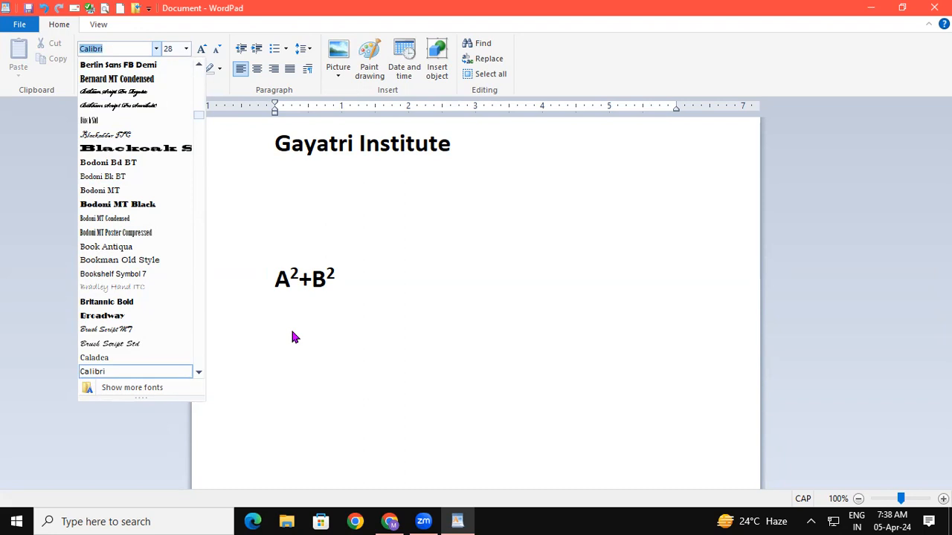
left_click(397, 248)
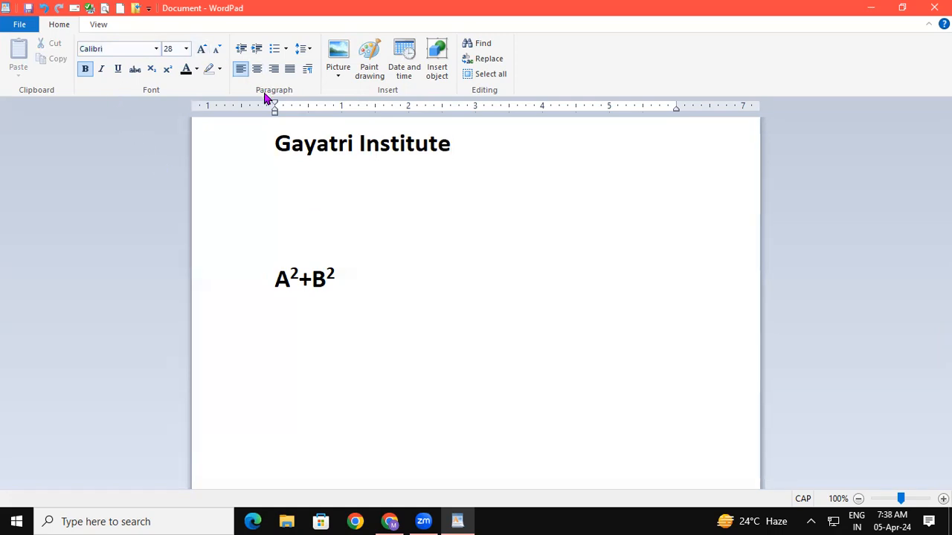
Delete the "Gayatri Institute" title and the A²+B² expression from the document
left_click_drag(401, 272, 222, 124)
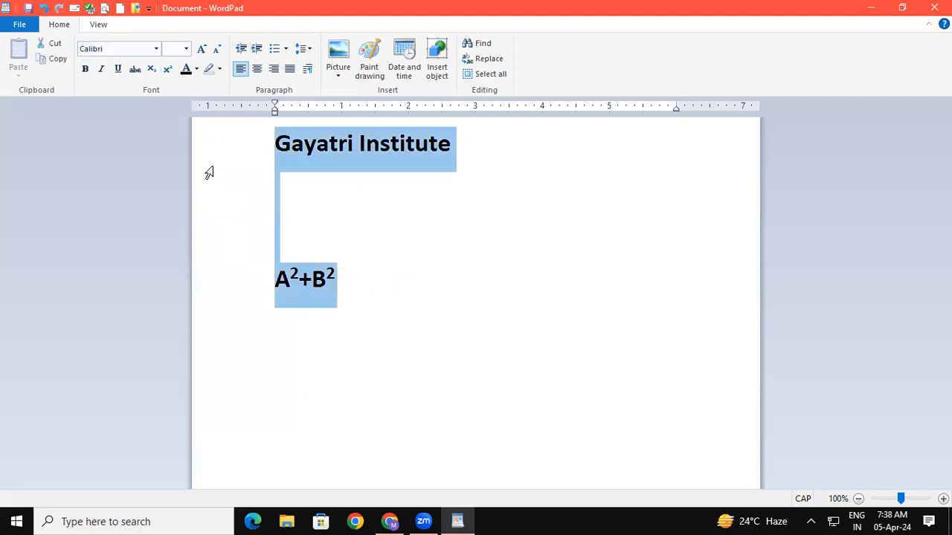
key("Delete")
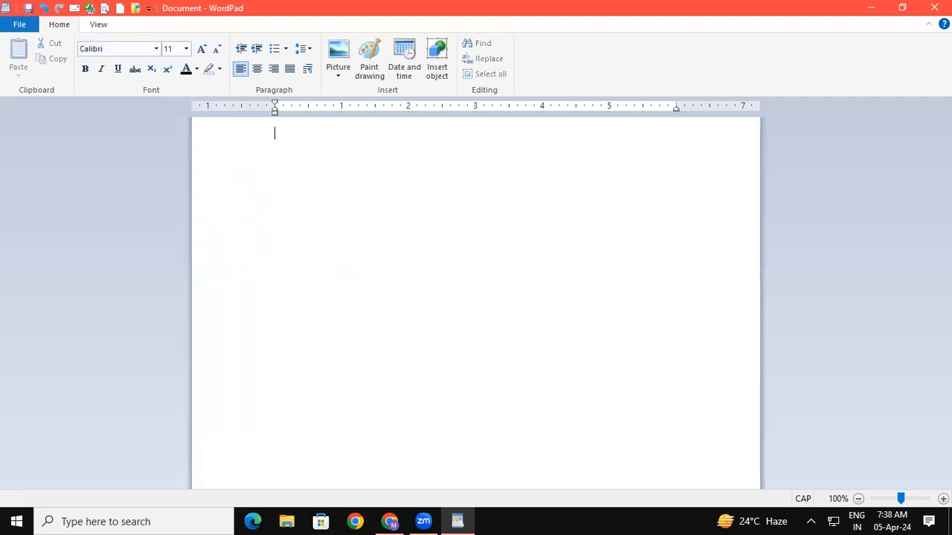
Handwrite the heading "Alignment" in red near the top of the blank page and underline it
left_click(815, 479)
mouse_move(413, 159)
left_mouse_down()
mouse_move(420, 127)
mouse_move(439, 158)
mouse_move(443, 139)
mouse_move(444, 158)
mouse_move(476, 138)
mouse_move(474, 191)
left_mouse_up()
left_click(456, 132)
mouse_move(496, 132)
left_mouse_down()
mouse_move(508, 158)
mouse_move(531, 137)
mouse_move(548, 138)
mouse_move(548, 156)
left_mouse_up()
mouse_move(550, 143)
left_mouse_down()
mouse_move(560, 132)
mouse_move(564, 147)
mouse_move(585, 135)
mouse_move(600, 150)
left_mouse_up()
mouse_move(591, 113)
left_mouse_down()
mouse_move(593, 149)
mouse_move(601, 124)
left_mouse_up()
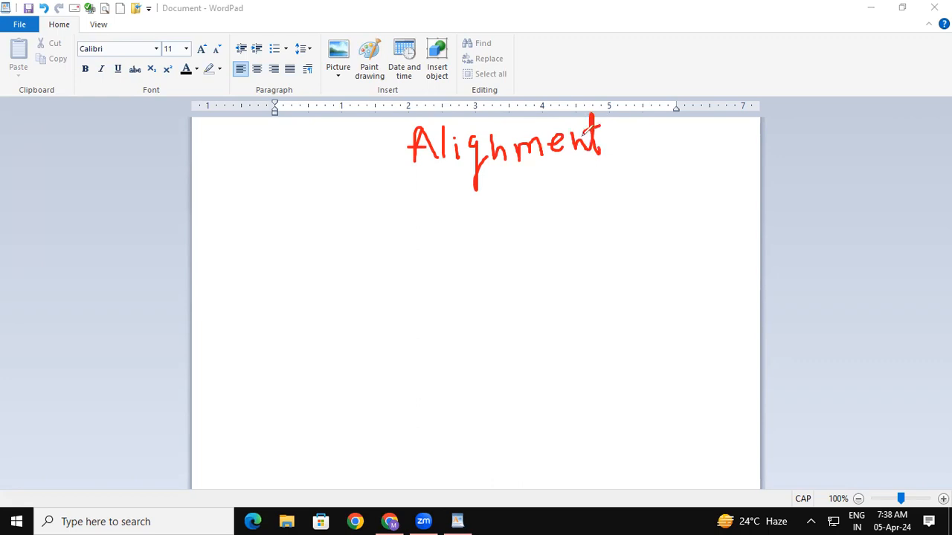
left_click_drag(362, 192, 703, 150)
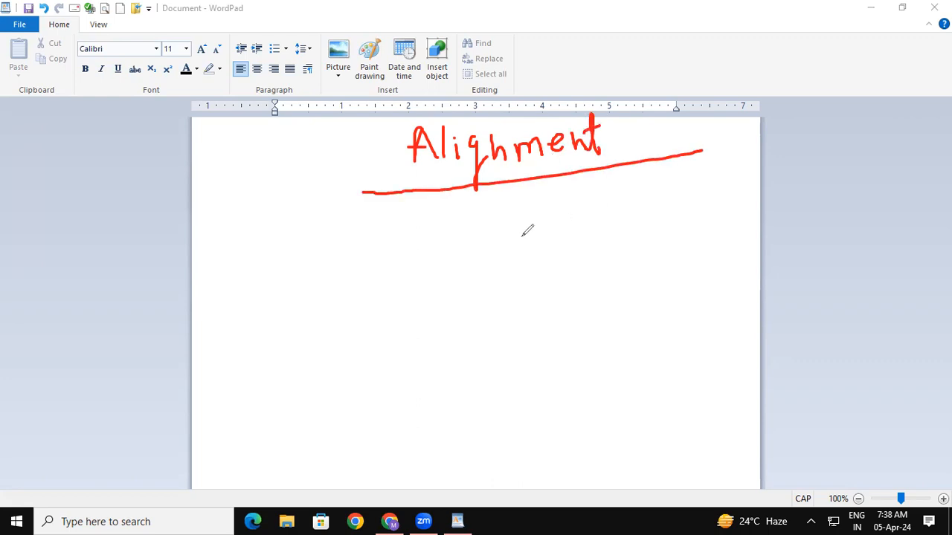
Handwrite the circled numbers 1 to 4 as a list below the "Alignment" heading
left_click_drag(359, 230, 357, 246)
mouse_move(350, 215)
left_mouse_down()
mouse_move(374, 213)
mouse_move(352, 221)
left_mouse_up()
left_click_drag(358, 278, 387, 293)
mouse_move(356, 266)
left_mouse_down()
mouse_move(368, 305)
mouse_move(375, 267)
mouse_move(348, 273)
left_mouse_up()
left_click(369, 336)
mouse_move(370, 327)
left_mouse_down()
mouse_move(376, 359)
mouse_move(354, 312)
mouse_move(357, 324)
left_mouse_up()
mouse_move(407, 371)
left_mouse_down()
mouse_move(406, 401)
mouse_move(429, 391)
mouse_move(413, 363)
left_mouse_up()
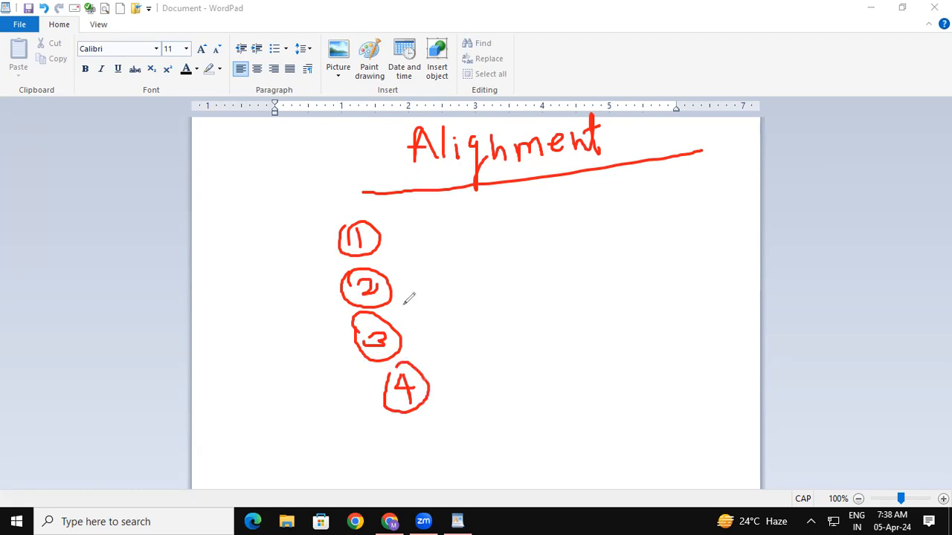
Handwrite "Left", "Center", "Right" and "Justify" beside the circled numbers 1 to 4
mouse_move(401, 211)
left_mouse_down()
mouse_move(437, 238)
mouse_move(436, 215)
mouse_move(448, 266)
left_mouse_up()
mouse_move(468, 206)
left_mouse_down()
mouse_move(466, 240)
mouse_move(482, 211)
left_mouse_up()
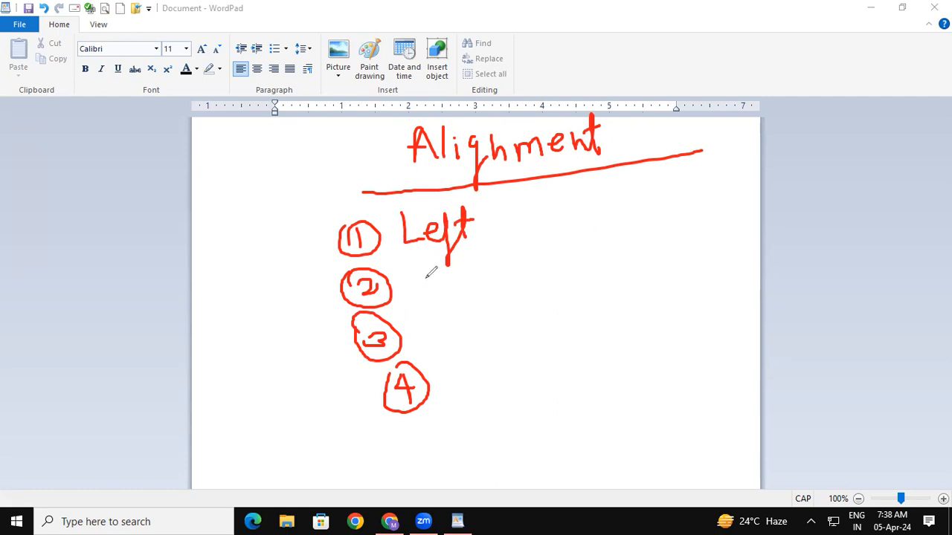
mouse_move(428, 277)
left_mouse_down()
mouse_move(436, 293)
mouse_move(454, 280)
mouse_move(481, 300)
mouse_move(486, 280)
mouse_move(524, 264)
left_mouse_up()
mouse_move(466, 317)
left_mouse_down()
mouse_move(471, 340)
mouse_move(476, 332)
mouse_move(489, 344)
left_mouse_up()
mouse_move(509, 312)
left_mouse_down()
mouse_move(502, 349)
mouse_move(516, 314)
mouse_move(530, 320)
left_mouse_up()
mouse_move(537, 285)
left_mouse_down()
mouse_move(541, 324)
mouse_move(553, 290)
left_mouse_up()
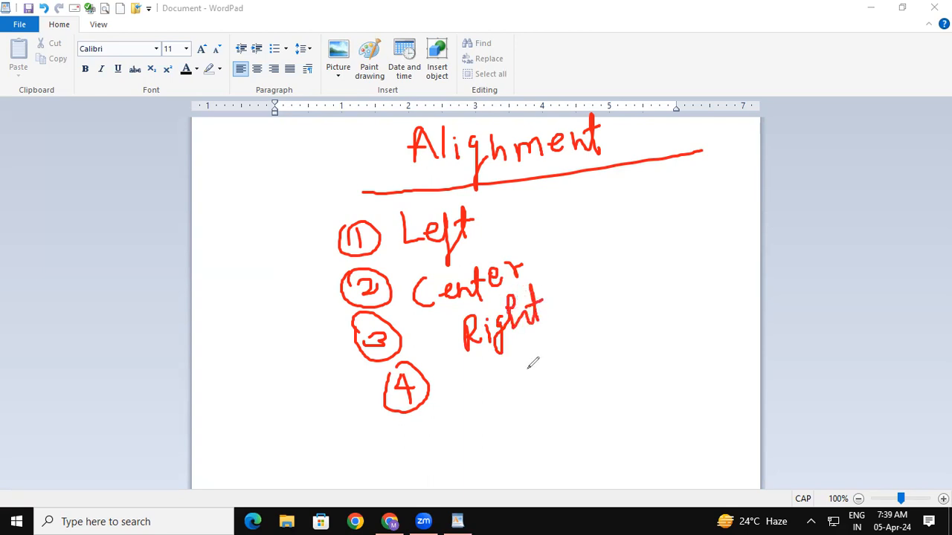
mouse_move(476, 374)
left_mouse_down()
mouse_move(466, 401)
mouse_move(494, 368)
left_mouse_up()
mouse_move(519, 379)
left_mouse_down()
mouse_move(535, 356)
mouse_move(548, 354)
mouse_move(547, 379)
mouse_move(576, 351)
mouse_move(580, 400)
left_mouse_up()
Draw a dash after each of the four alignment names and write "Ctrl + L" beside "Left"
left_click_drag(595, 346, 623, 340)
left_click_drag(545, 295, 573, 293)
left_click_drag(538, 264, 573, 254)
left_click_drag(499, 227, 530, 222)
mouse_move(581, 192)
left_mouse_down()
mouse_move(582, 213)
mouse_move(608, 192)
mouse_move(625, 210)
left_mouse_up()
mouse_move(655, 176)
left_mouse_down()
mouse_move(653, 205)
mouse_move(667, 190)
mouse_move(695, 193)
left_mouse_up()
Write "Ctrl + E" beside "Center" and add handwritten shortcut notes beside "Right" and "Justify"
mouse_move(604, 245)
left_mouse_down()
mouse_move(595, 257)
mouse_move(626, 243)
left_mouse_up()
mouse_move(629, 255)
left_mouse_down()
mouse_move(642, 239)
mouse_move(649, 255)
left_mouse_up()
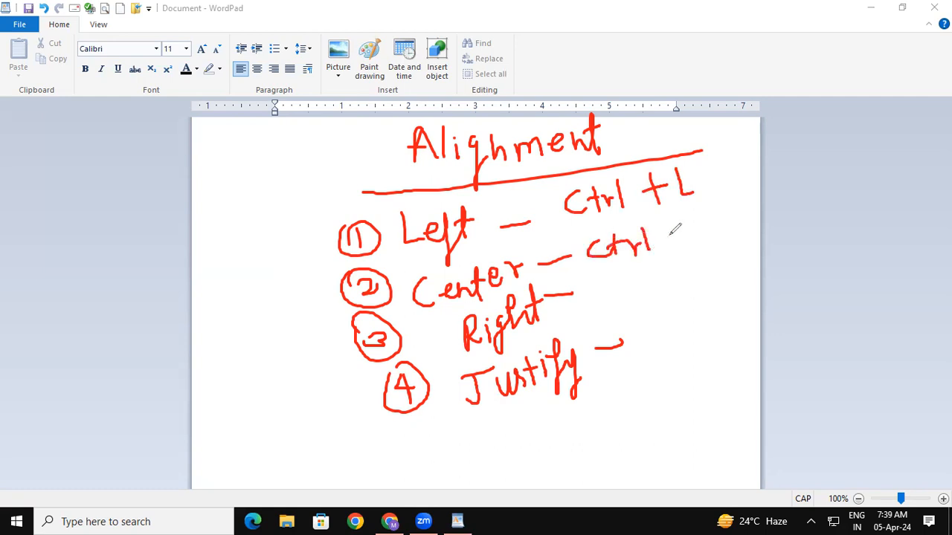
mouse_move(668, 221)
left_mouse_down()
mouse_move(667, 236)
mouse_move(677, 224)
mouse_move(706, 233)
mouse_move(714, 213)
mouse_move(711, 223)
left_mouse_up()
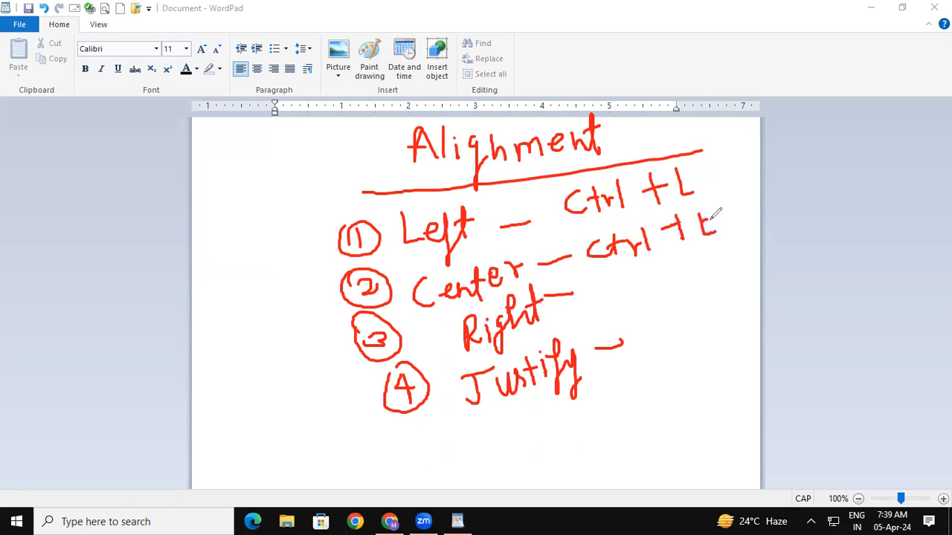
mouse_move(626, 276)
left_mouse_down()
mouse_move(610, 296)
mouse_move(621, 305)
left_mouse_up()
mouse_move(634, 270)
left_mouse_down()
mouse_move(630, 301)
mouse_move(646, 276)
mouse_move(662, 276)
mouse_move(670, 293)
mouse_move(693, 271)
mouse_move(734, 276)
left_mouse_up()
mouse_move(660, 332)
left_mouse_down()
mouse_move(652, 364)
mouse_move(682, 324)
mouse_move(697, 318)
mouse_move(703, 342)
left_mouse_up()
mouse_move(718, 301)
left_mouse_down()
mouse_move(716, 329)
mouse_move(760, 283)
mouse_move(755, 316)
left_mouse_up()
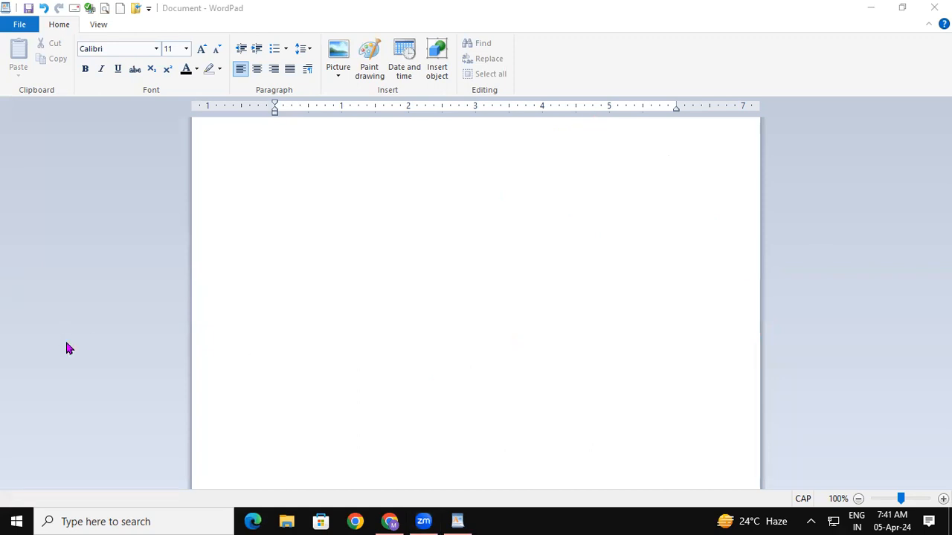
Sketch a red page outline on the blank document with margin lines along all four of its edges
left_click(304, 150)
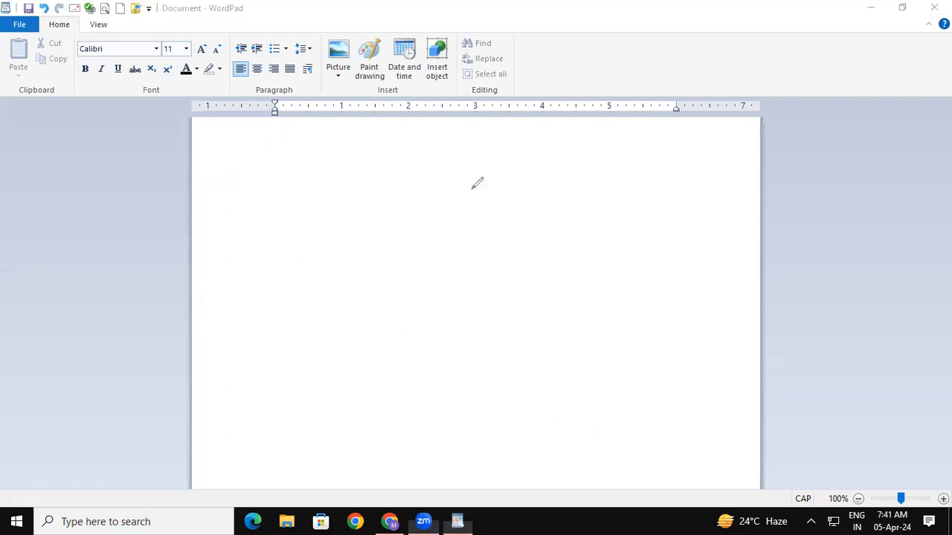
left_click_drag(472, 189, 486, 296)
mouse_move(469, 189)
left_mouse_down()
mouse_move(542, 153)
mouse_move(560, 236)
mouse_move(544, 266)
mouse_move(488, 282)
left_mouse_up()
left_click_drag(470, 201, 563, 184)
left_click_drag(483, 188, 503, 282)
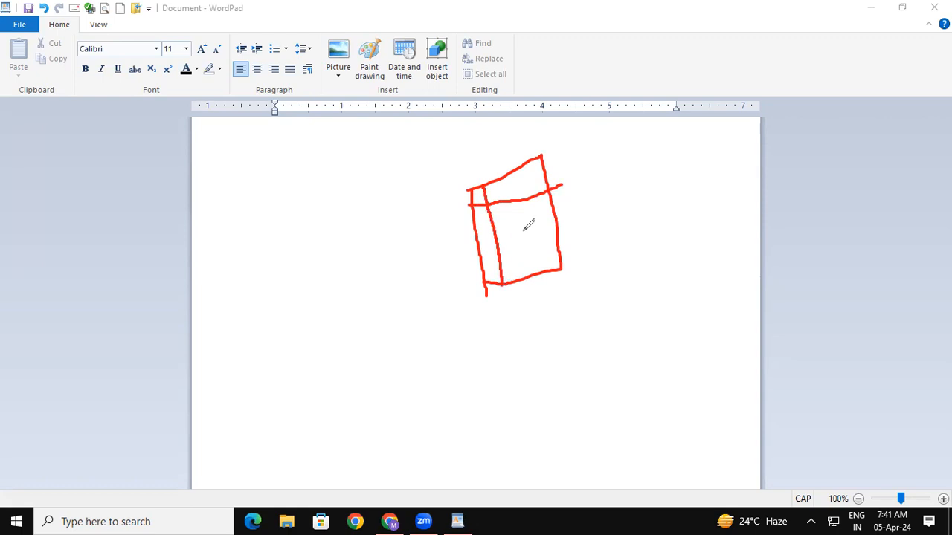
left_click_drag(530, 157, 546, 275)
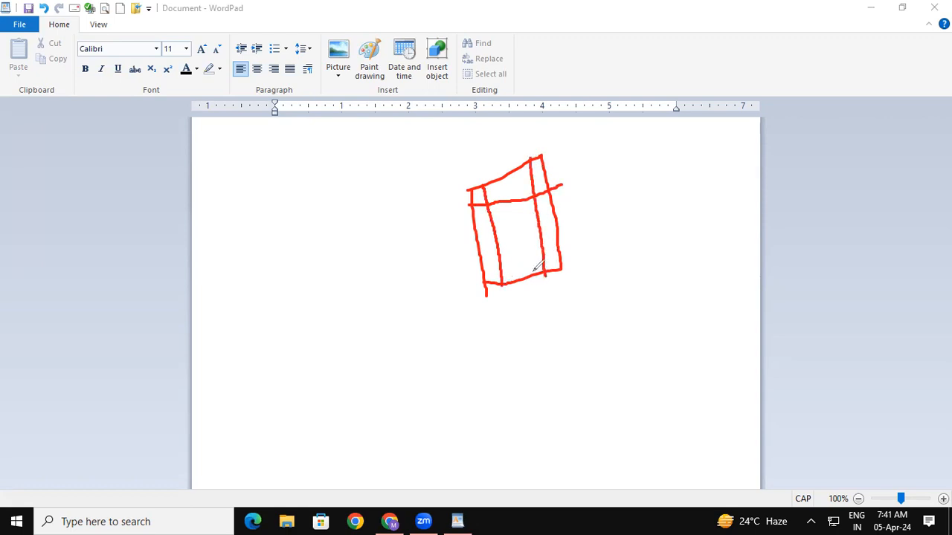
left_click_drag(477, 275, 560, 256)
Tick the four margins of the sketched page, then handwrite "margin" beside it and underline the word
mouse_move(502, 227)
left_mouse_down()
mouse_move(520, 221)
mouse_move(519, 211)
mouse_move(520, 235)
mouse_move(488, 217)
left_mouse_up()
left_click_drag(543, 233, 562, 215)
left_click_drag(503, 199, 516, 192)
left_click_drag(529, 265, 512, 280)
mouse_move(599, 224)
left_mouse_down()
mouse_move(608, 215)
mouse_move(622, 232)
mouse_move(637, 201)
mouse_move(659, 192)
mouse_move(675, 191)
mouse_move(678, 210)
mouse_move(688, 190)
mouse_move(678, 174)
mouse_move(703, 175)
mouse_move(711, 190)
left_mouse_up()
left_click_drag(595, 260, 687, 211)
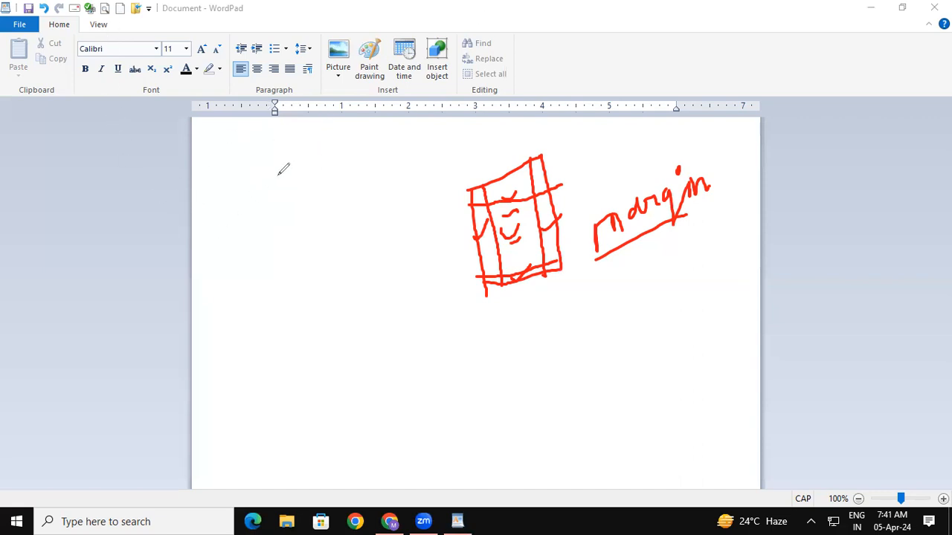
Draw two vertical strokes on the document page, one of them along its left text margin
left_click_drag(280, 152, 274, 271)
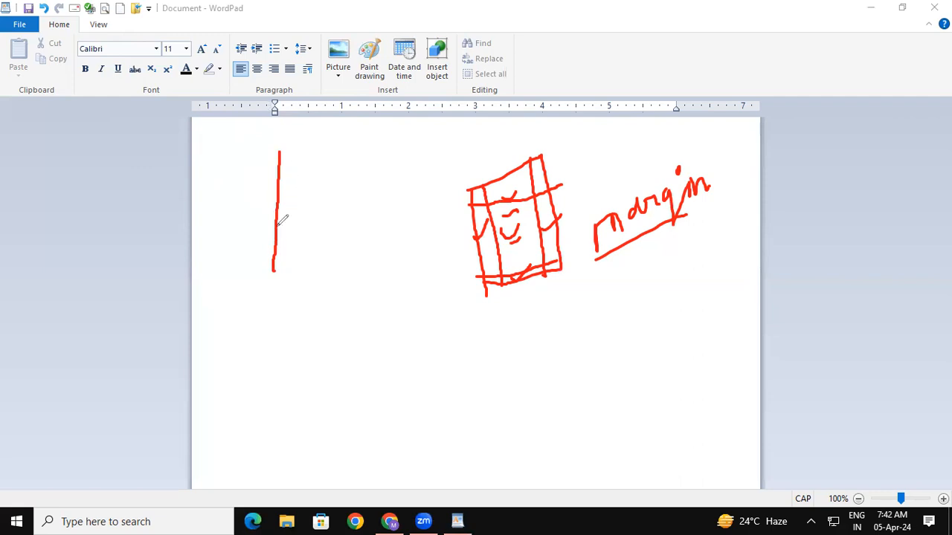
left_click_drag(413, 150, 410, 228)
left_click(61, 332)
Launch Microsoft Word through the Run dialog and create a blank document
key("super+r")
type("Wi")
key("Down")
key("Return")
key("Return")
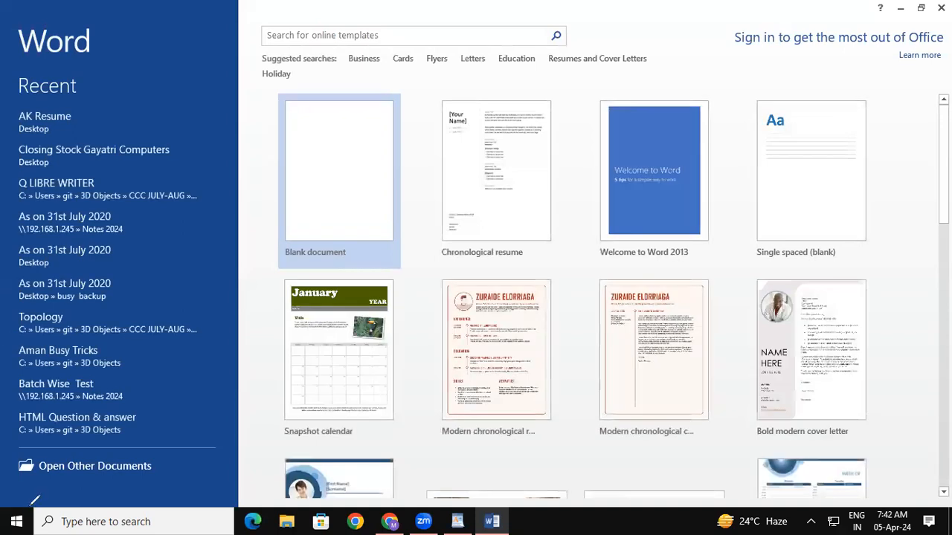
left_click(49, 451)
left_click(310, 214)
Generate sample paragraphs in the blank document with the =RAND( function
type("=RA")
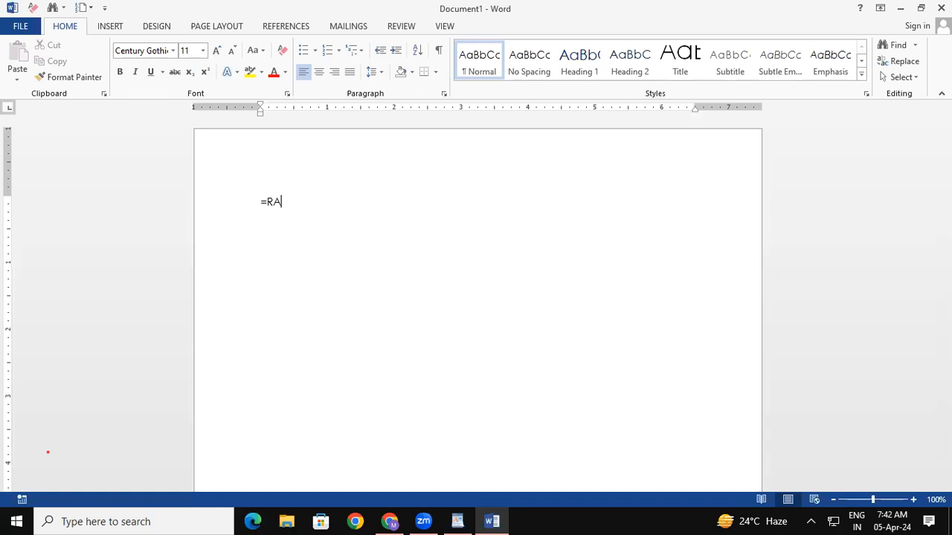
type("ND(")
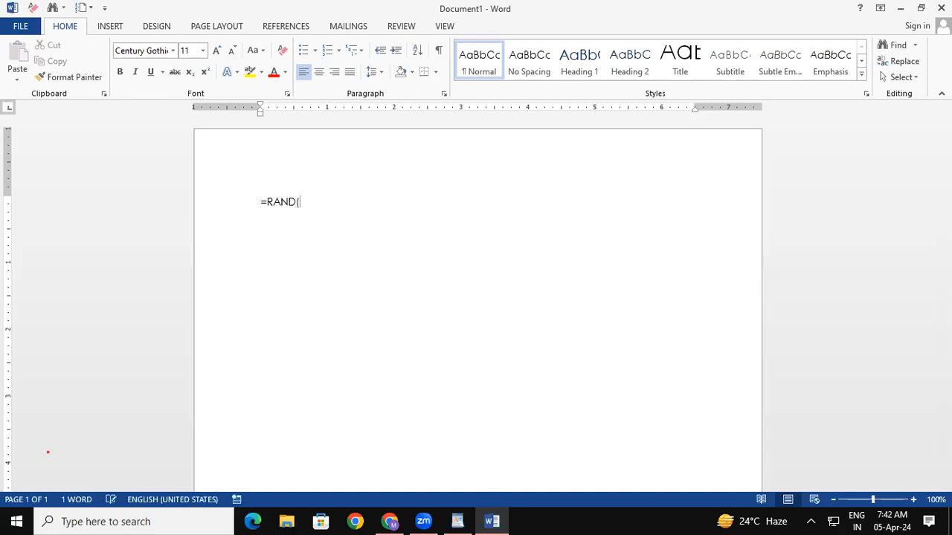
key("Return")
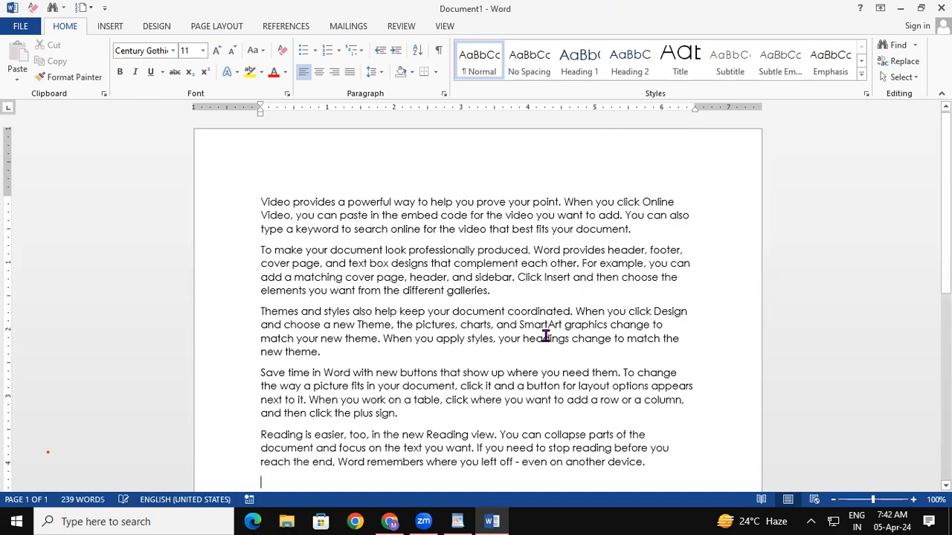
Transfer all the sample text from Word to the WordPad document, closing the Word document
key("ctrl+a")
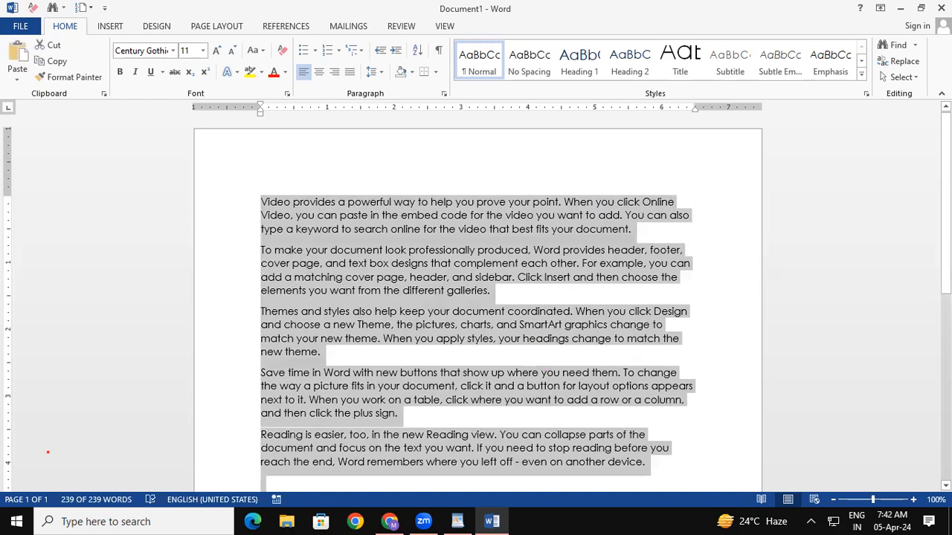
key("ctrl+w")
left_click(476, 285)
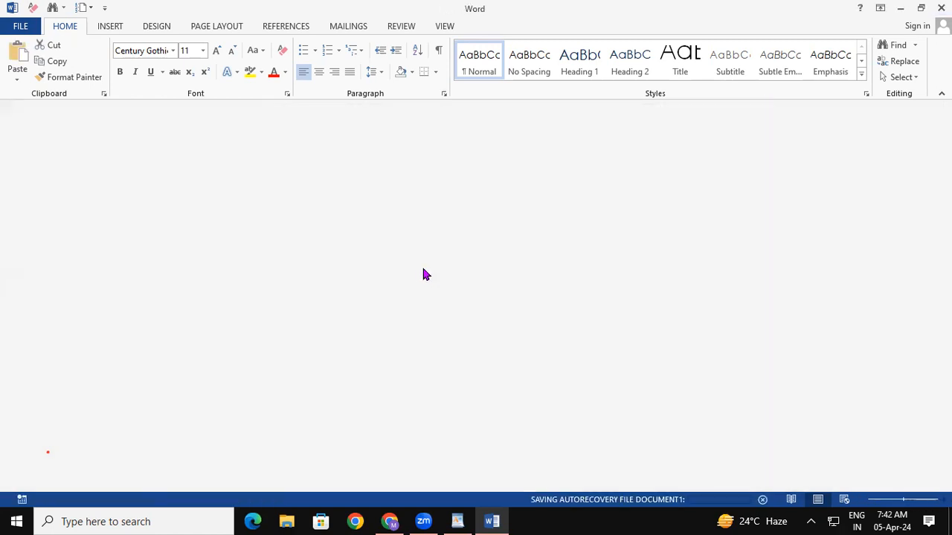
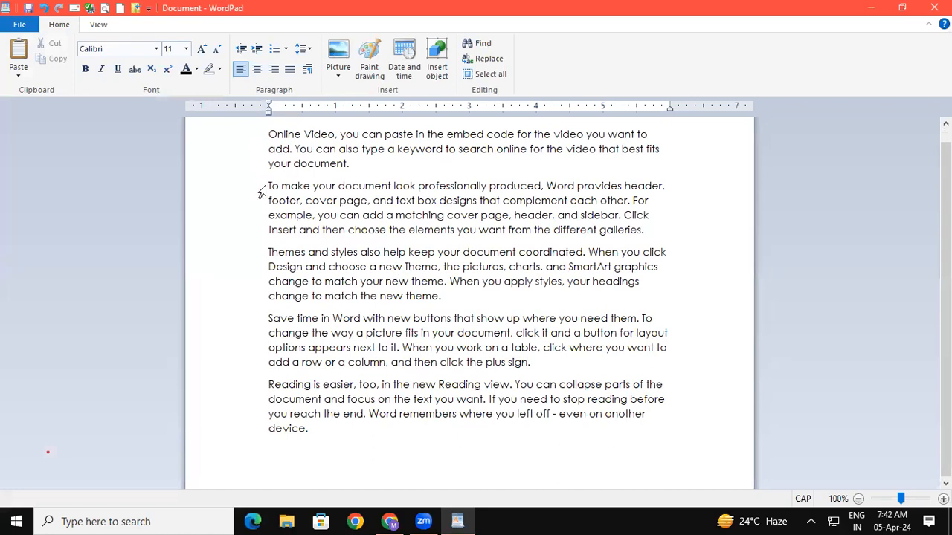
Center the visible sample paragraphs, followed by aligning them to the right margin
left_click(257, 267)
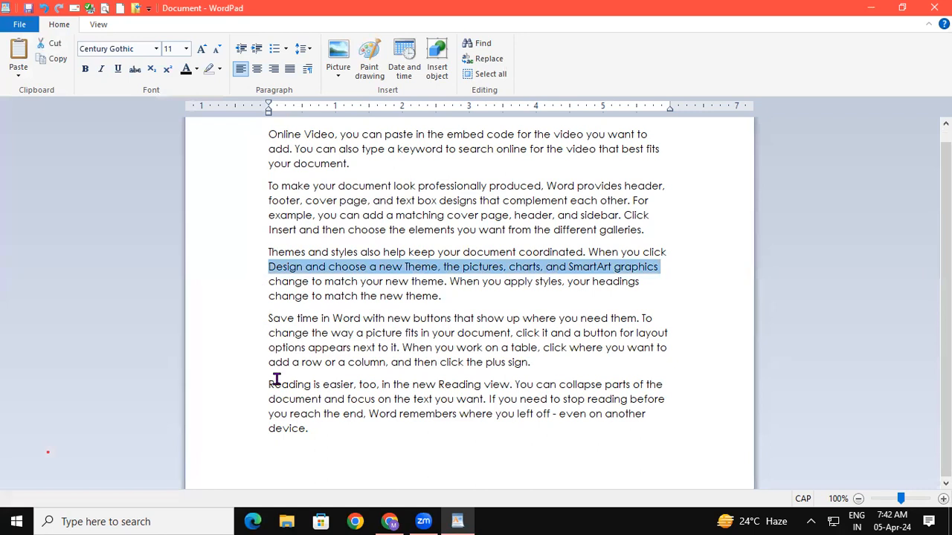
left_click(288, 336)
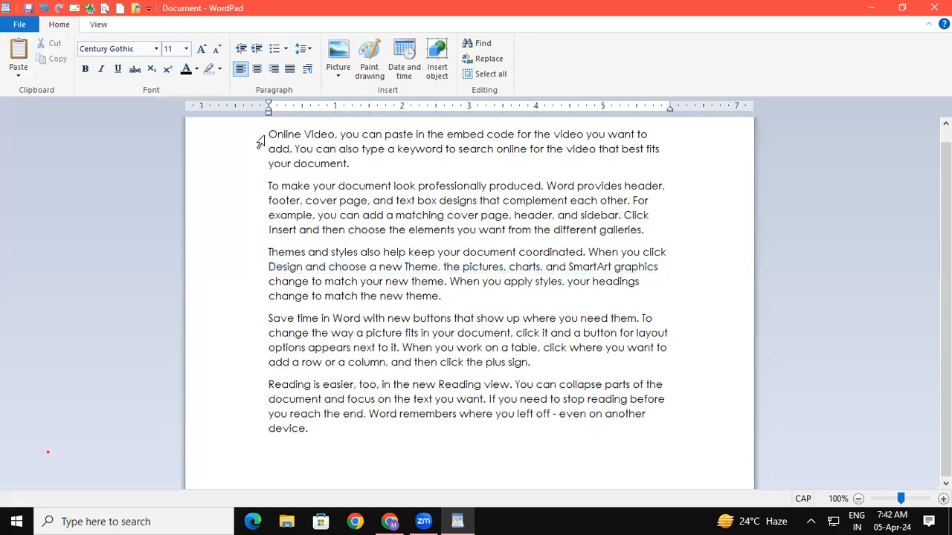
left_click_drag(270, 129, 338, 438)
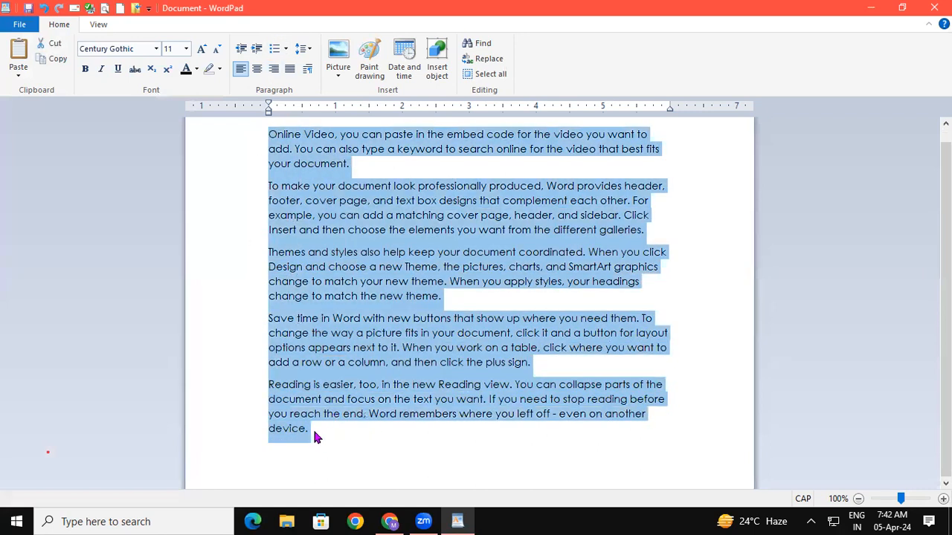
left_click(255, 70)
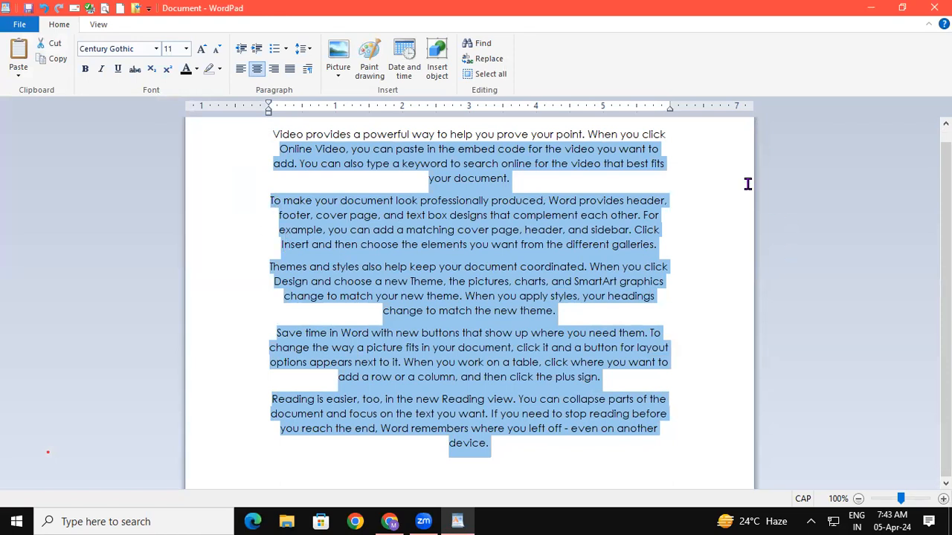
left_click(274, 69)
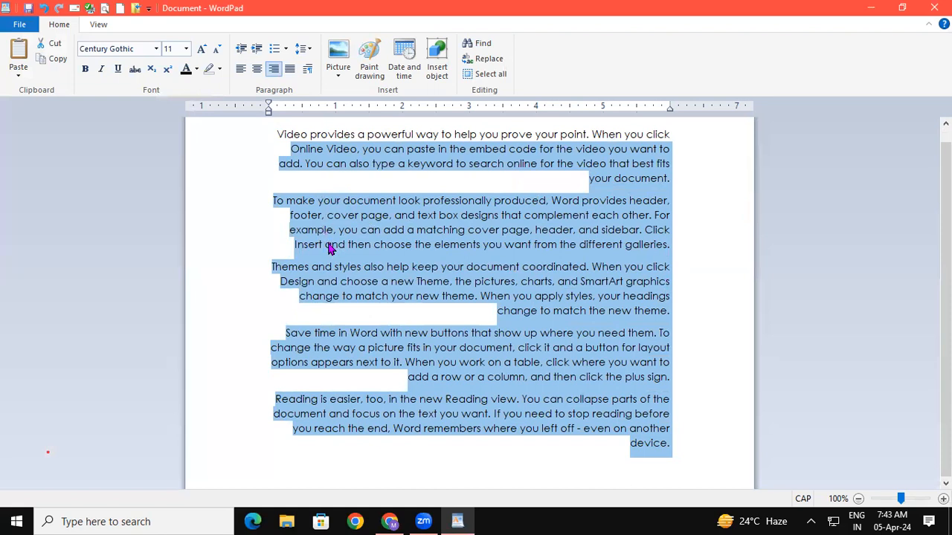
Justify the sample paragraphs, followed by selecting the whole document and restoring left alignment
left_click(289, 69)
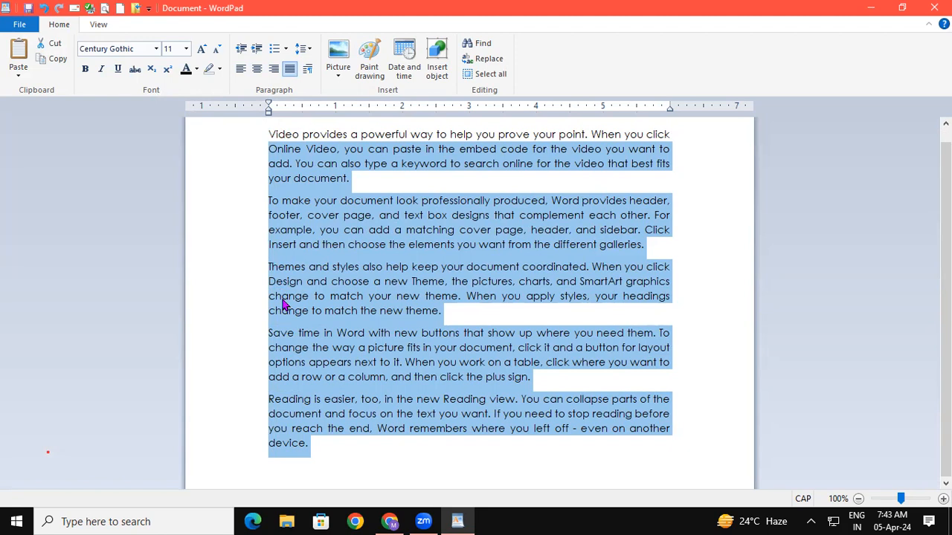
left_click(422, 283)
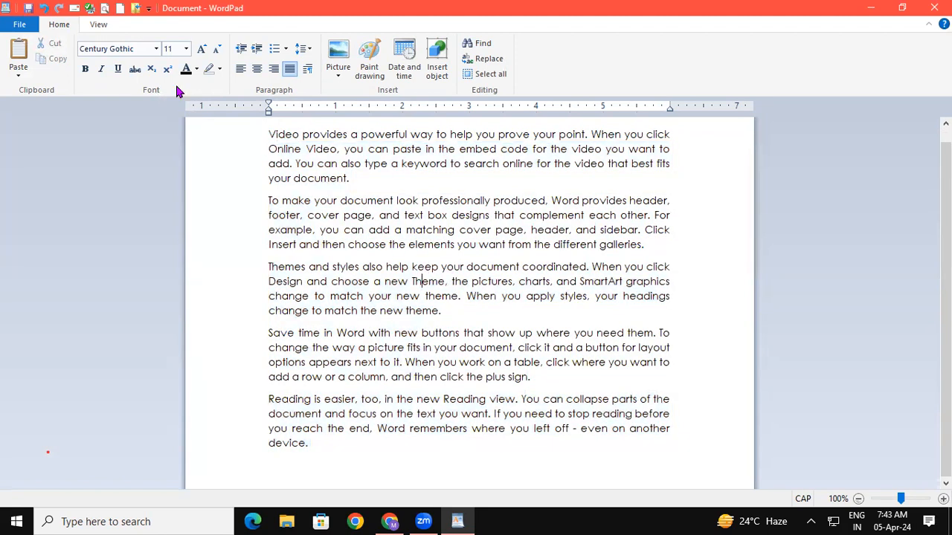
triple_click(258, 221)
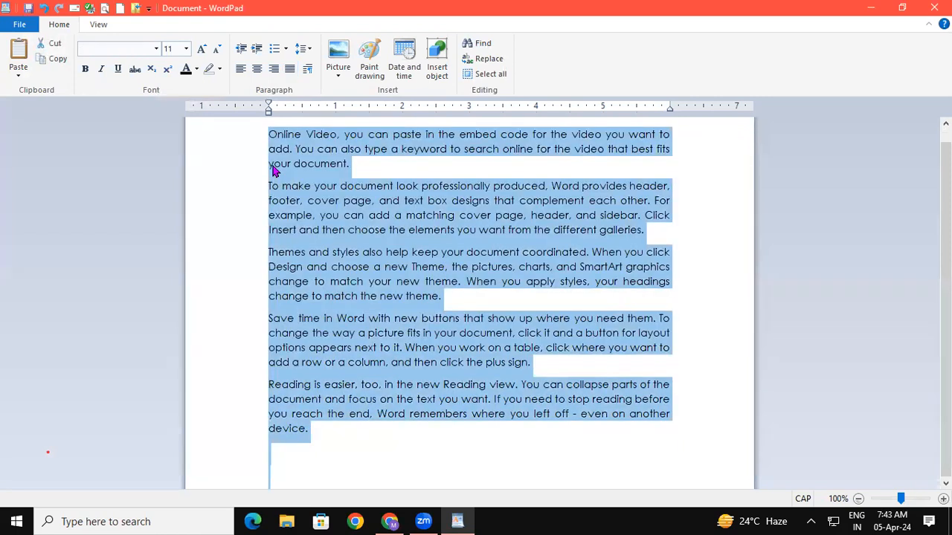
left_click(242, 69)
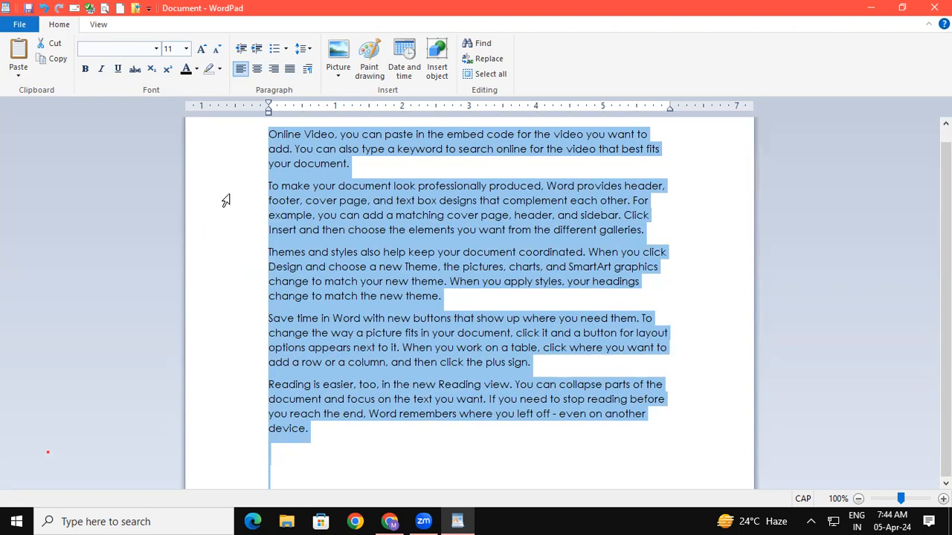
Close the WordPad document and return to the desktop
left_click(934, 7)
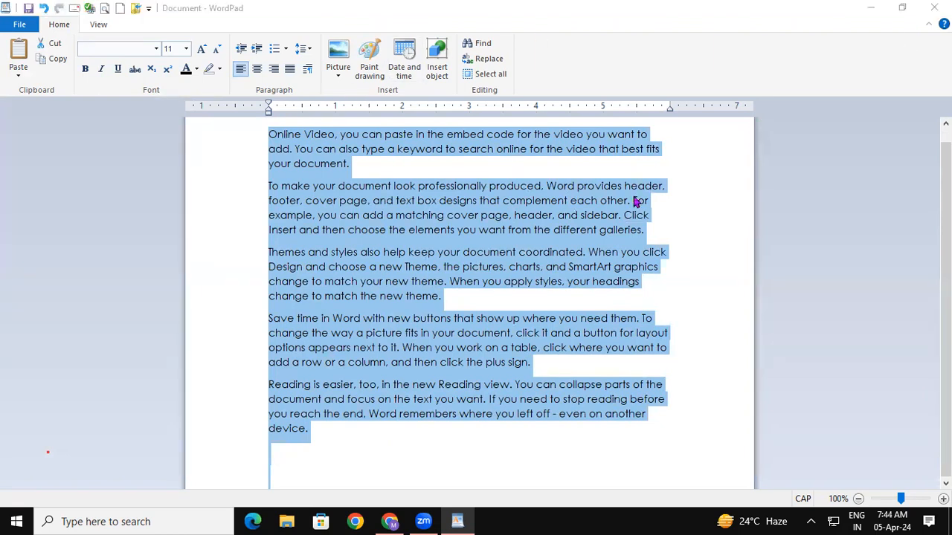
left_click(502, 269)
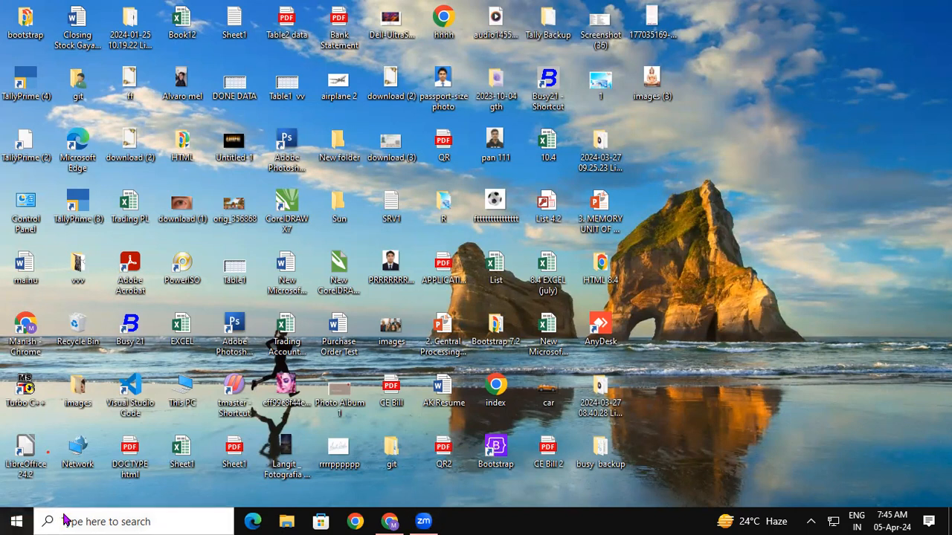
Launch Steps Recorder through the Windows search and start a recording
key("super")
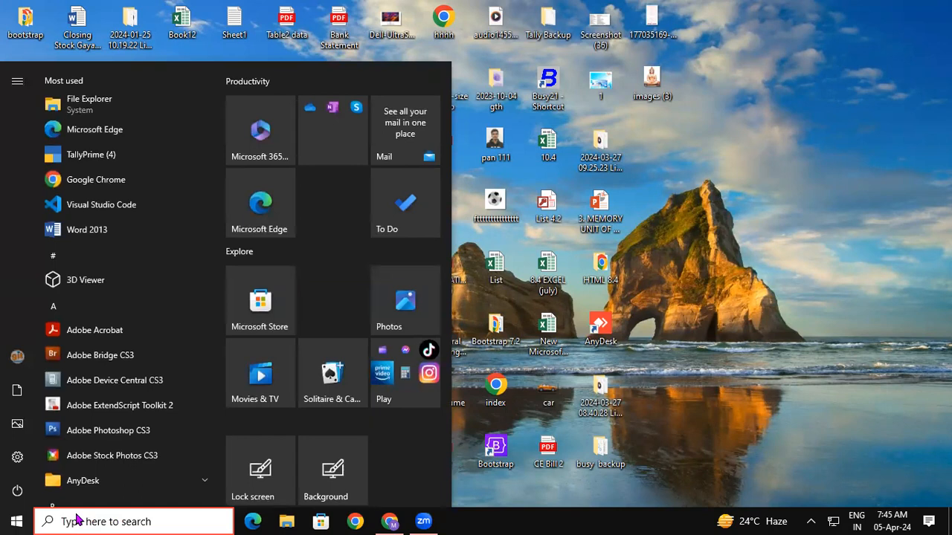
left_click(78, 521)
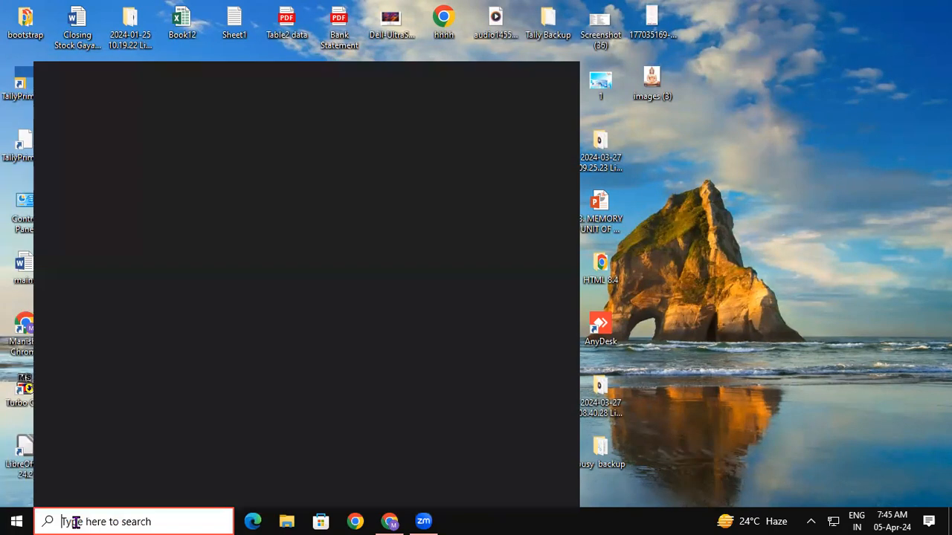
type("sTE")
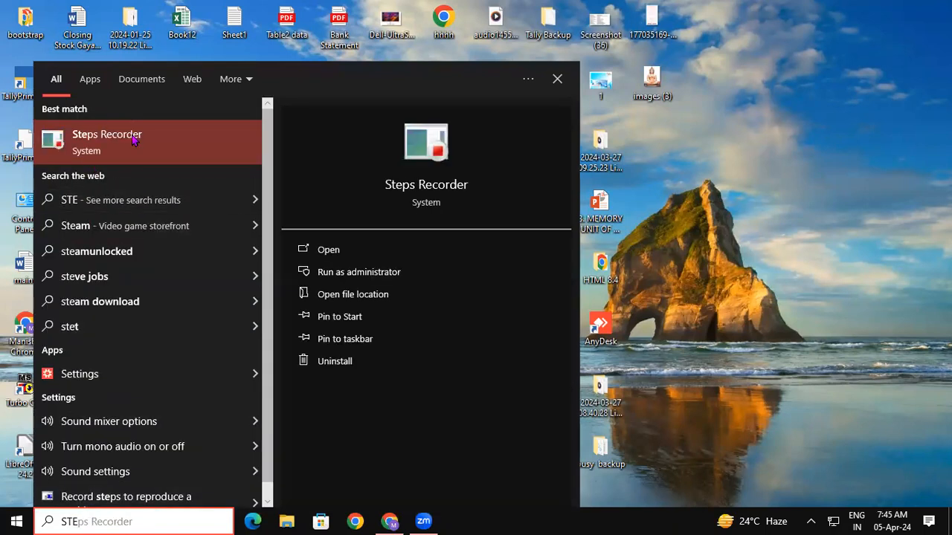
left_click(133, 139)
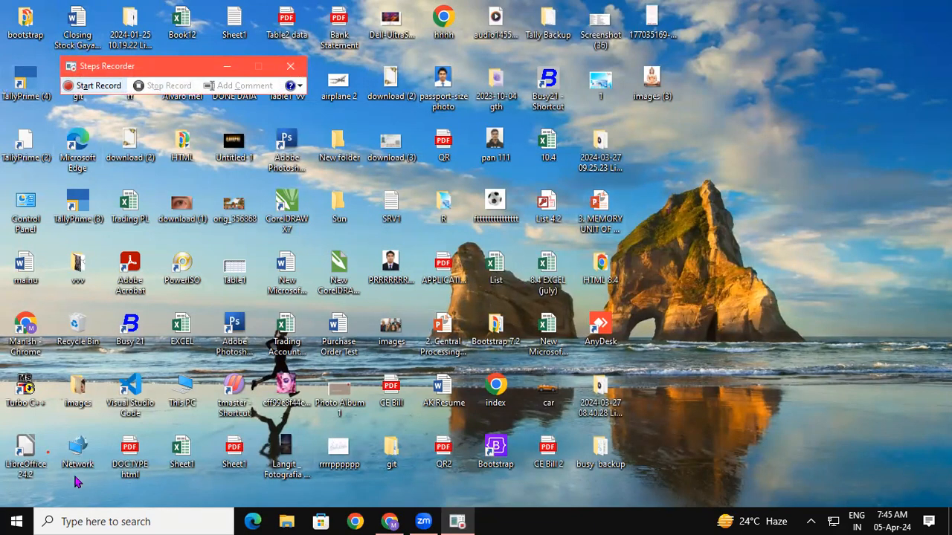
left_click(72, 87)
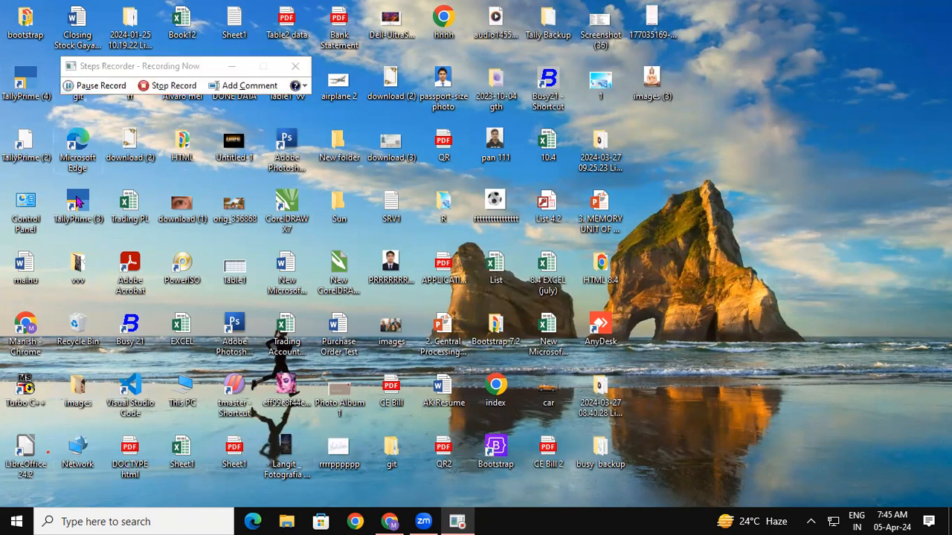
Refresh the desktop and create a new folder named SP on it
right_click(794, 77)
left_click(818, 117)
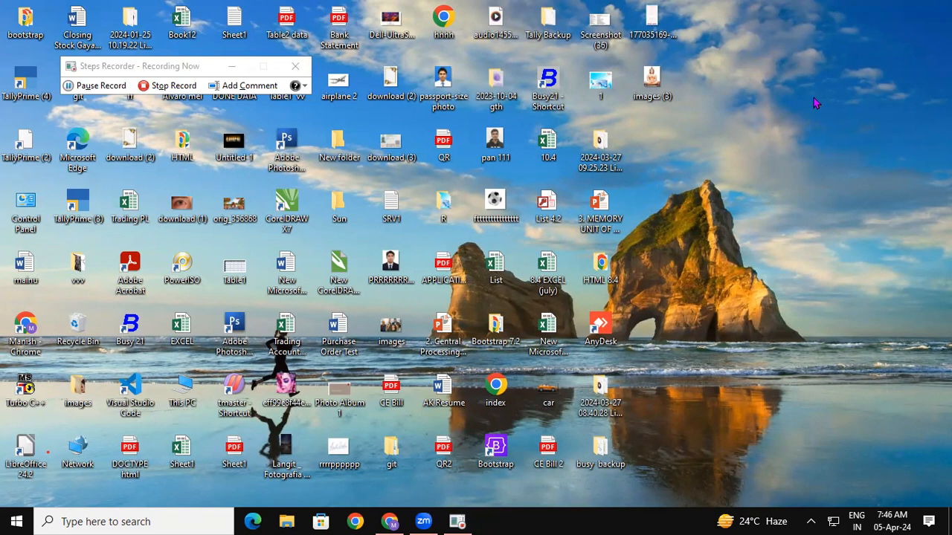
right_click(811, 96)
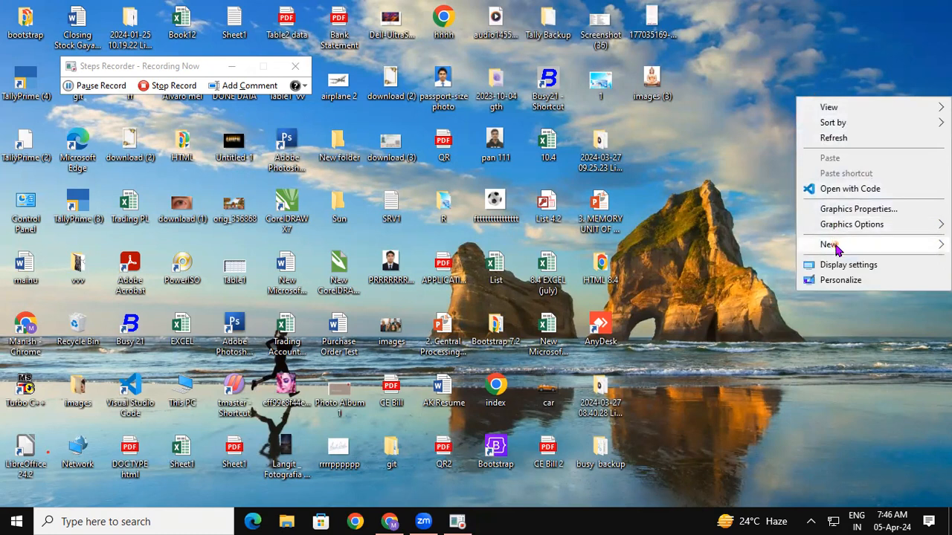
mouse_move(832, 245)
left_click(743, 245)
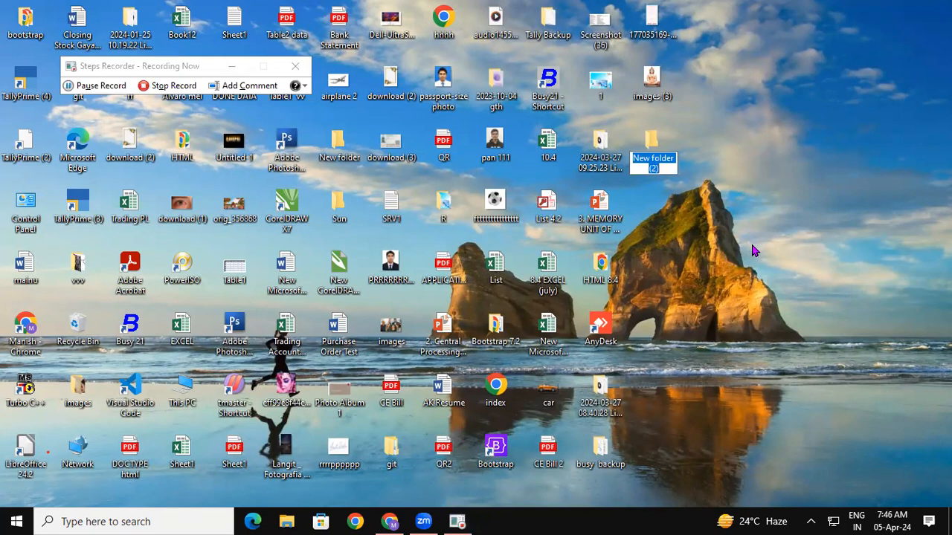
type("SP")
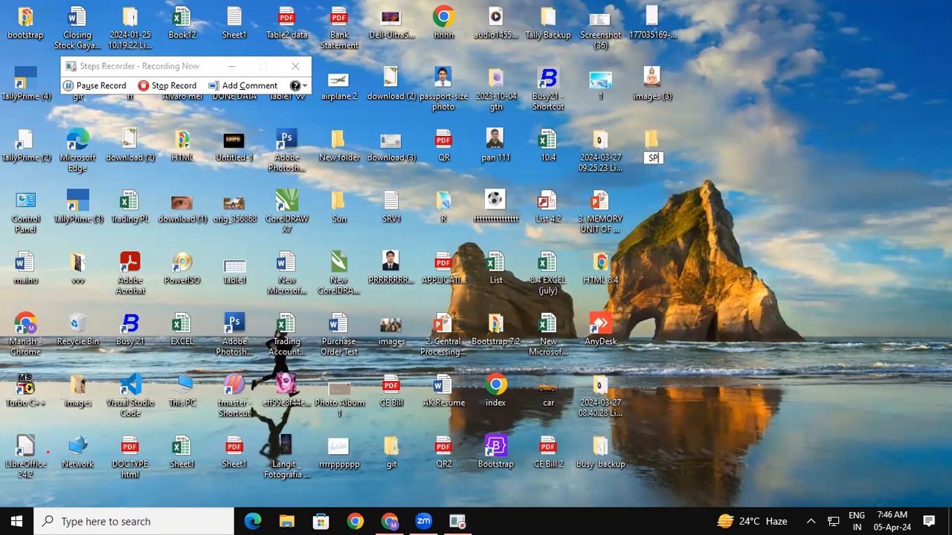
left_click(758, 253)
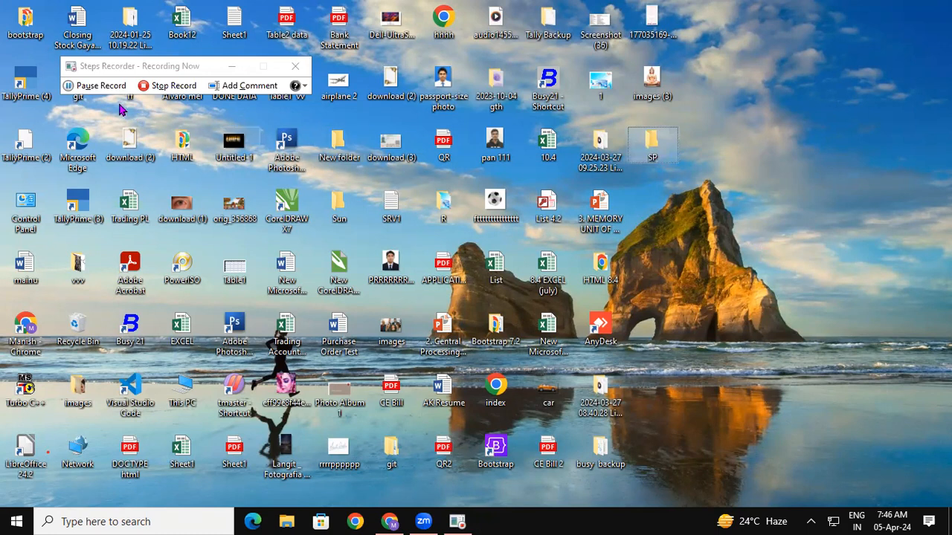
Stop the recording and maximize the Steps Recorder report window
left_click(157, 87)
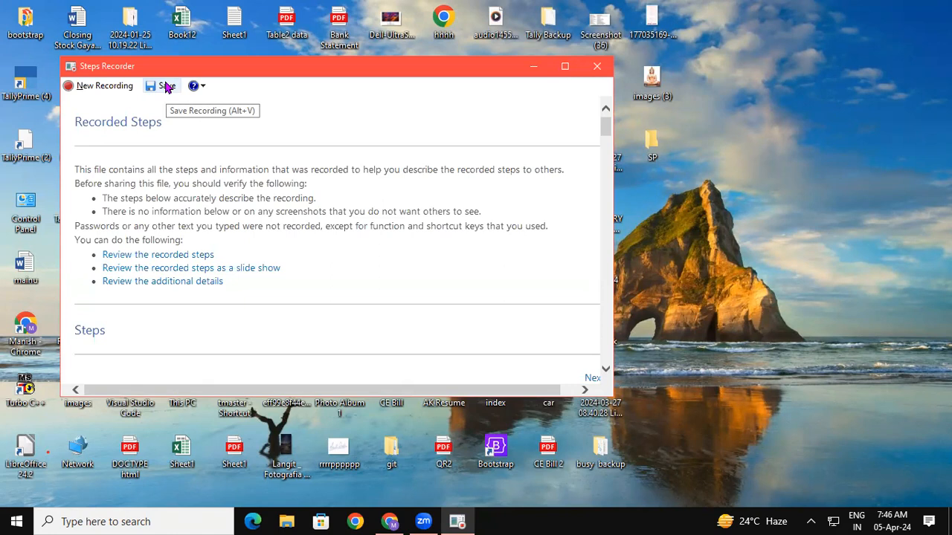
left_click(570, 71)
Review the recorded steps with their descriptions and screenshots, including the additional details section of the report
scroll(696, 141, "down", 3)
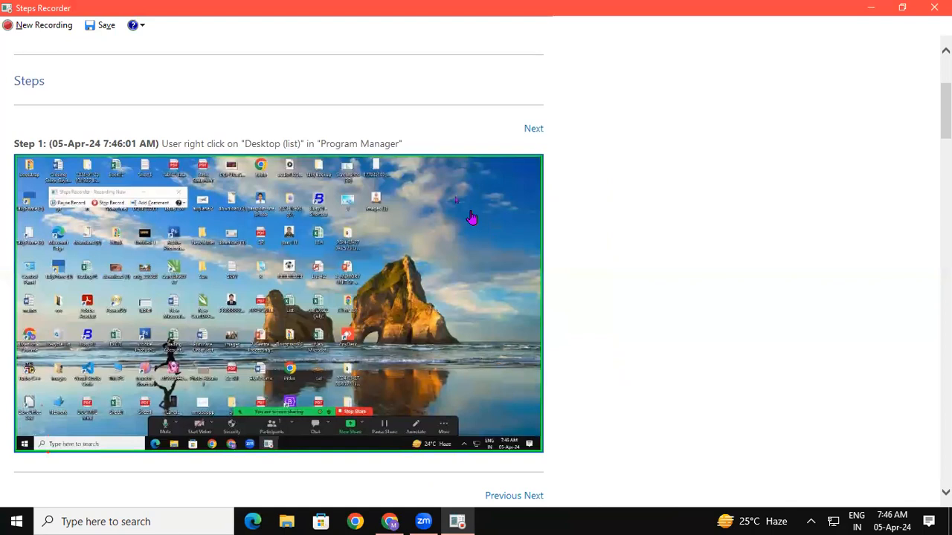
scroll(475, 219, "down", 4)
scroll(587, 183, "down", 3)
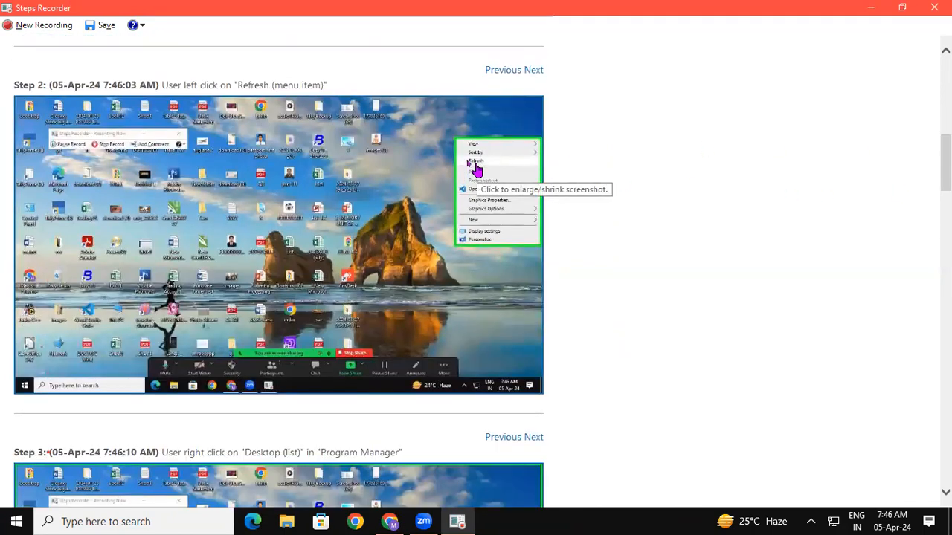
scroll(483, 186, "down", 5)
scroll(691, 252, "down", 5)
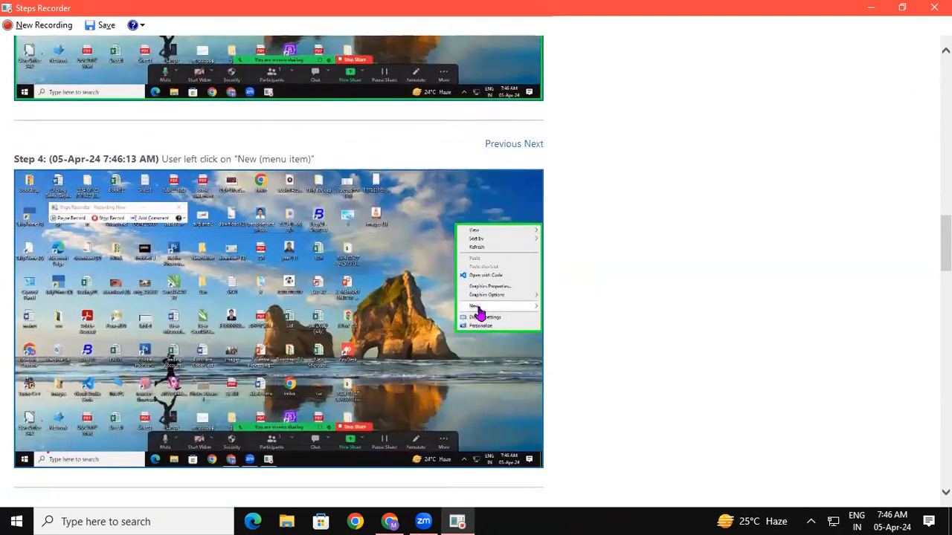
scroll(699, 295, "down", 3)
scroll(698, 295, "down", 3)
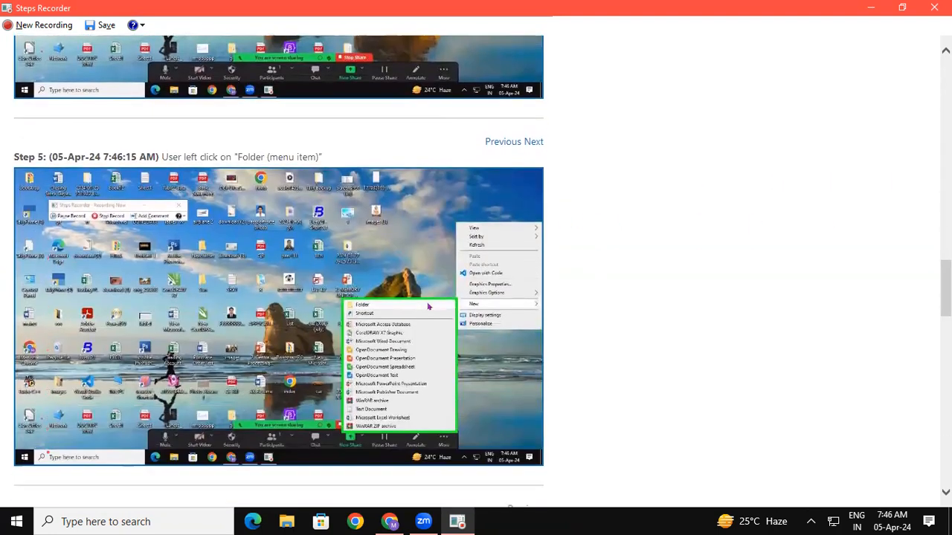
scroll(511, 189, "down", 6)
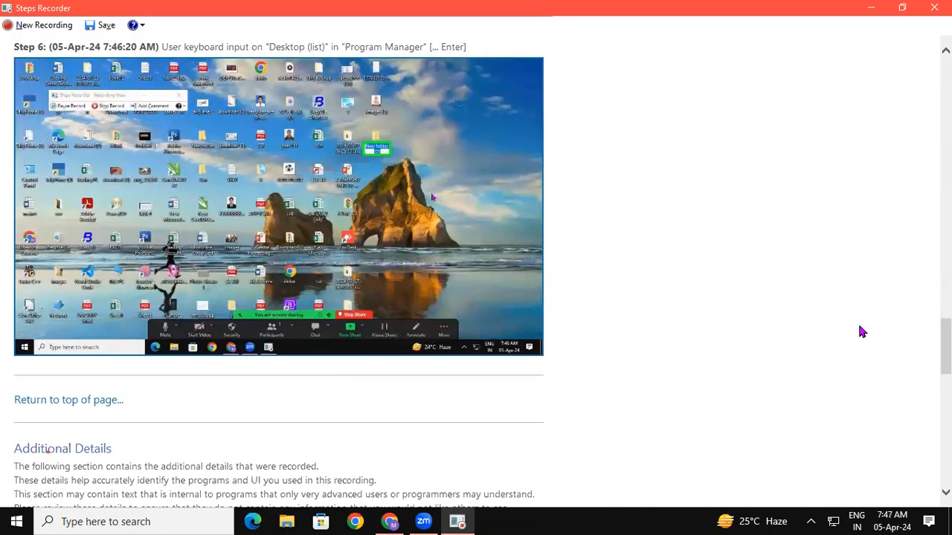
scroll(860, 329, "down", 10)
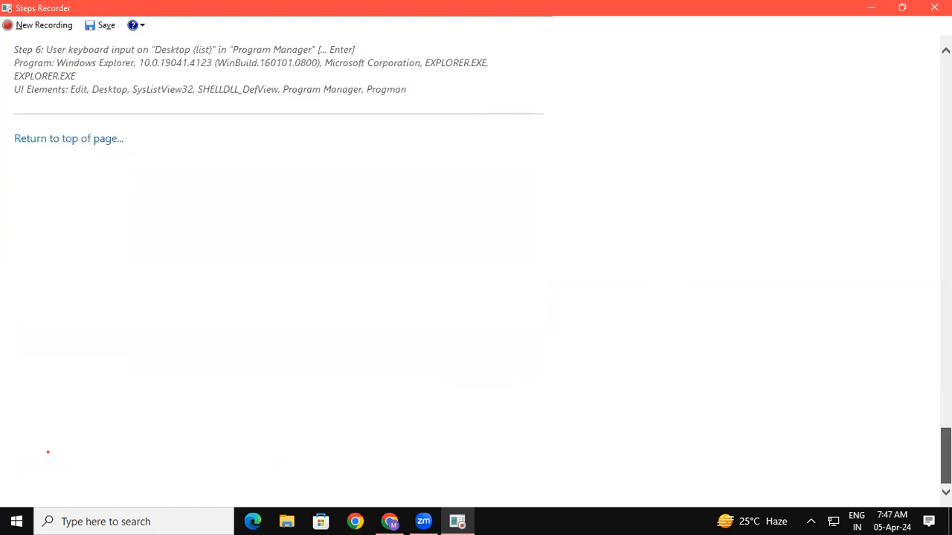
scroll(278, 267, "up", 10)
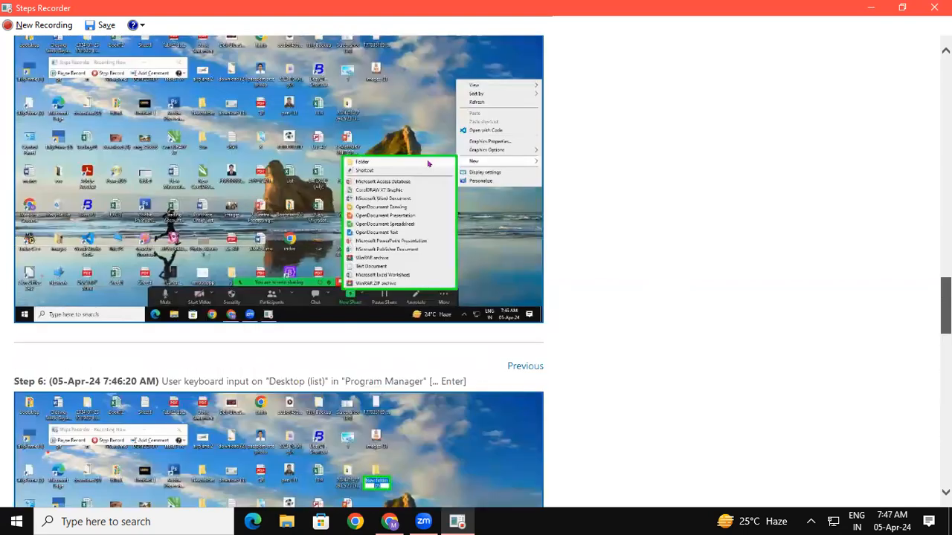
scroll(278, 267, "up", 15)
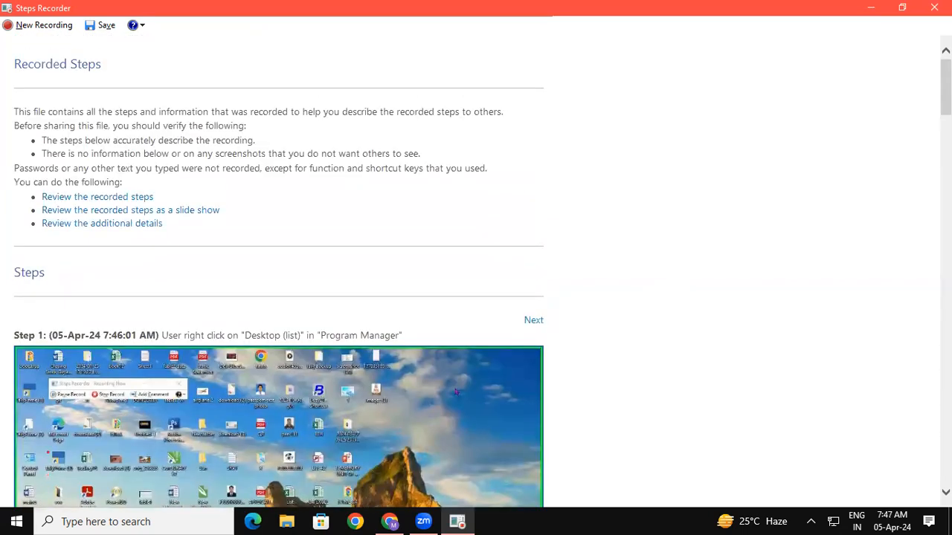
scroll(279, 267, "down", 8)
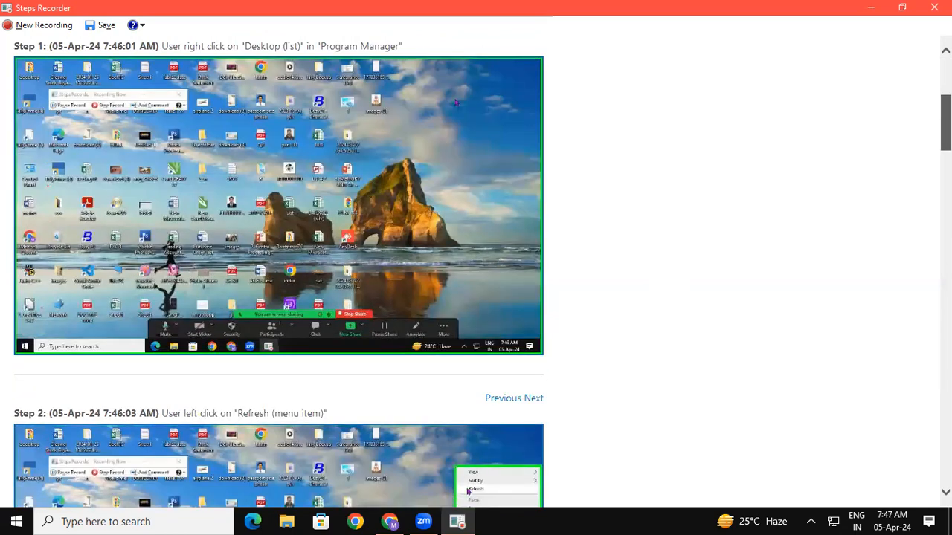
scroll(279, 268, "down", 10)
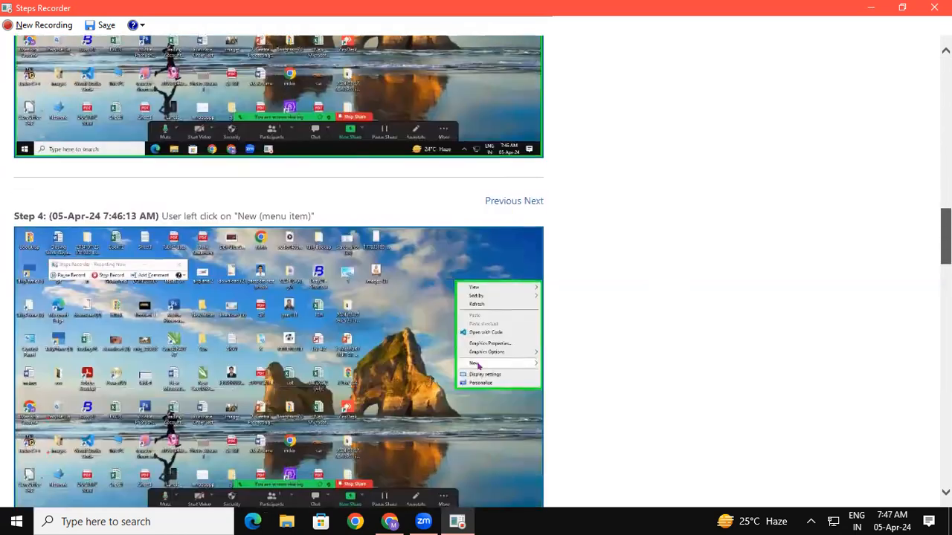
scroll(278, 268, "up", 20)
Close Steps Recorder without saving the recording
left_click(934, 7)
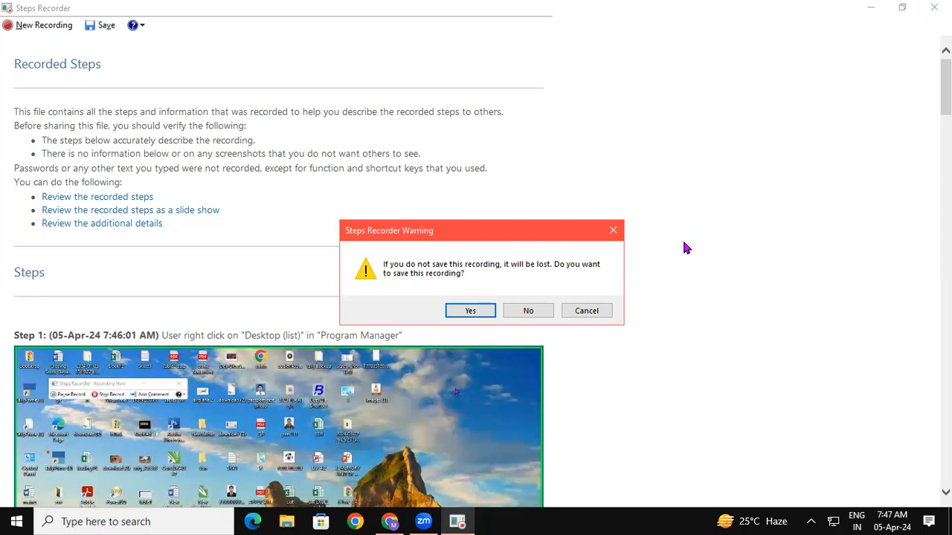
left_click(529, 313)
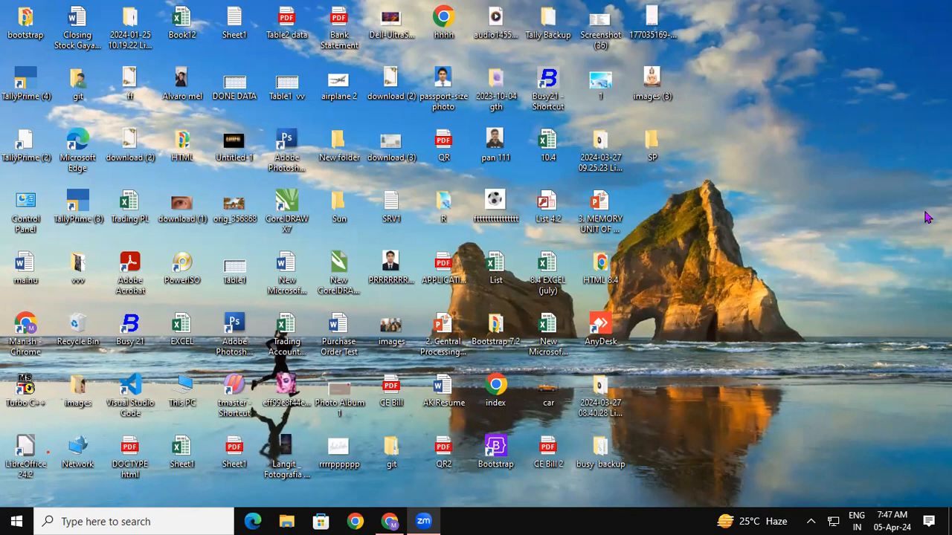
Launch Snipping Tool through the Windows search
left_click(70, 523)
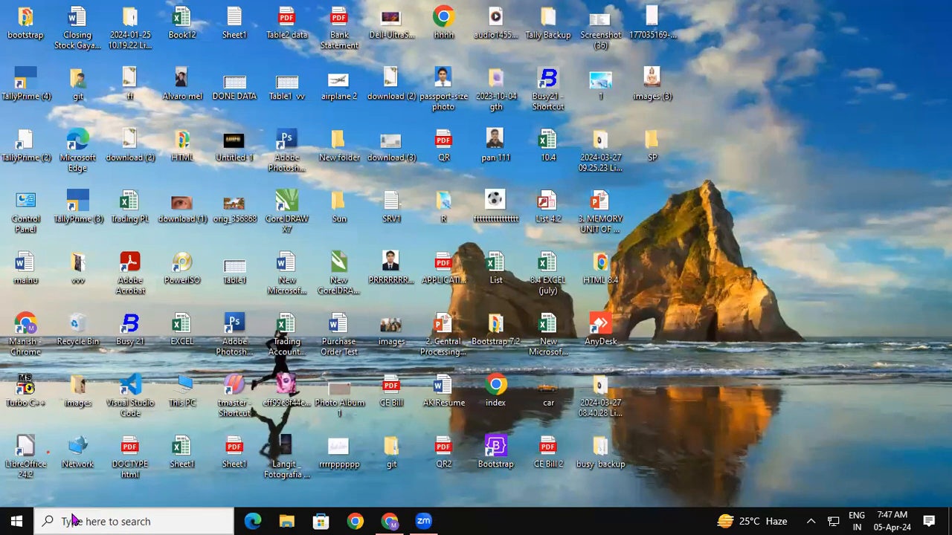
type("SNI")
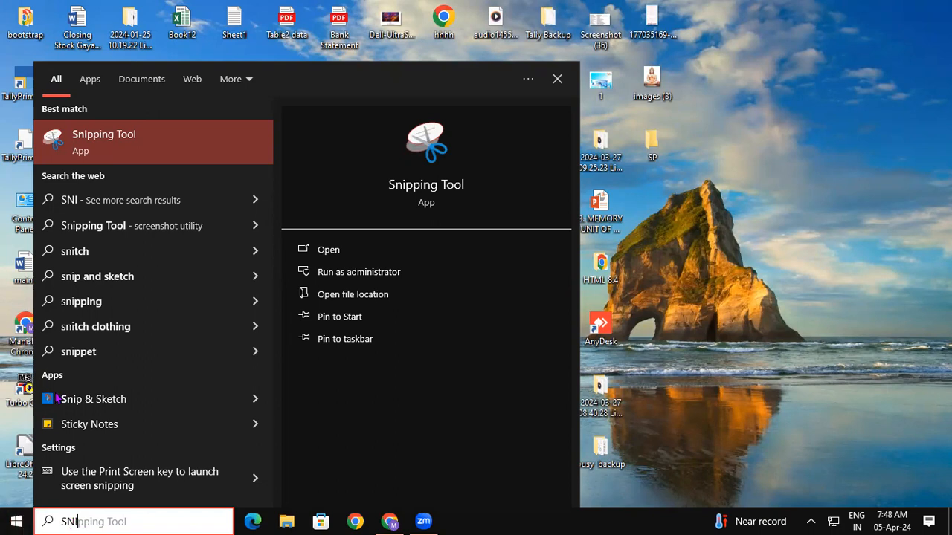
left_click(160, 135)
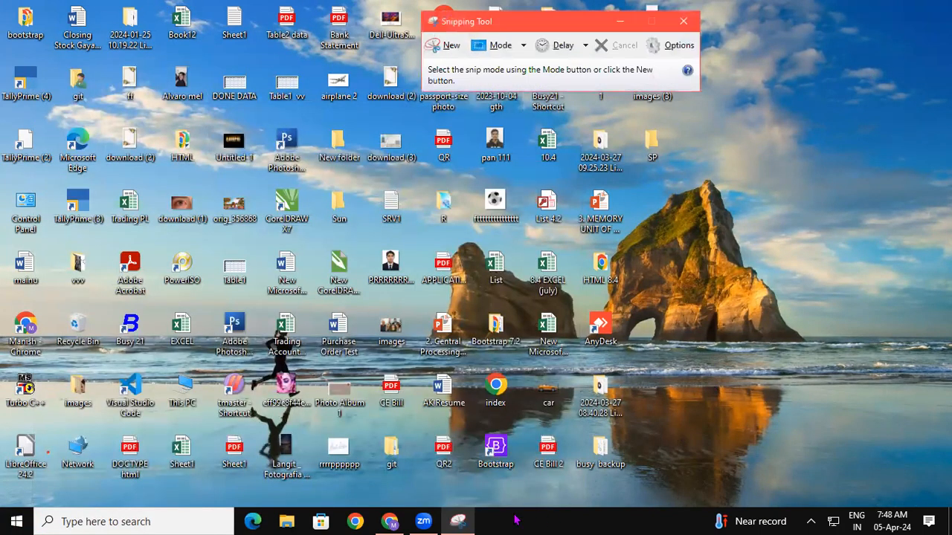
Capture the Busy 21 desktop shortcut with a Rectangular Snip
left_click(523, 46)
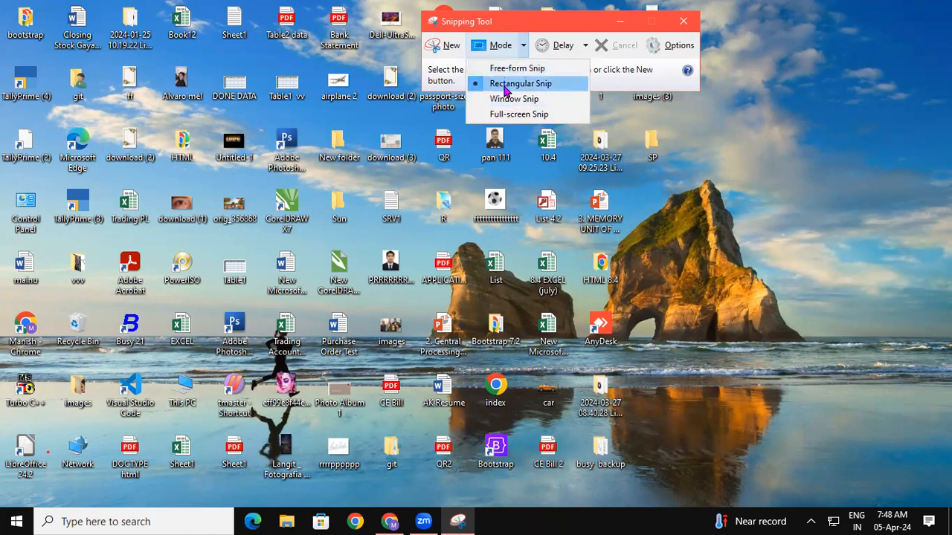
left_click(504, 86)
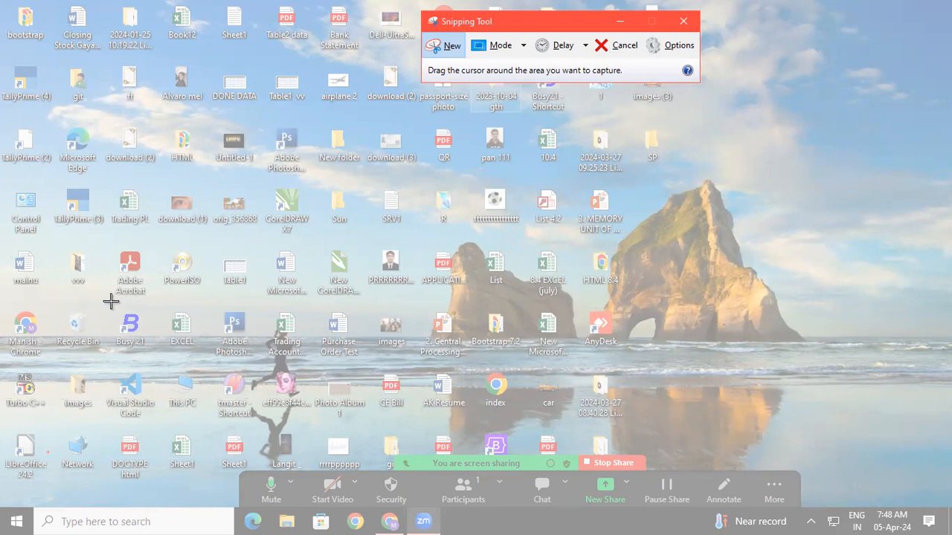
left_click_drag(112, 302, 151, 353)
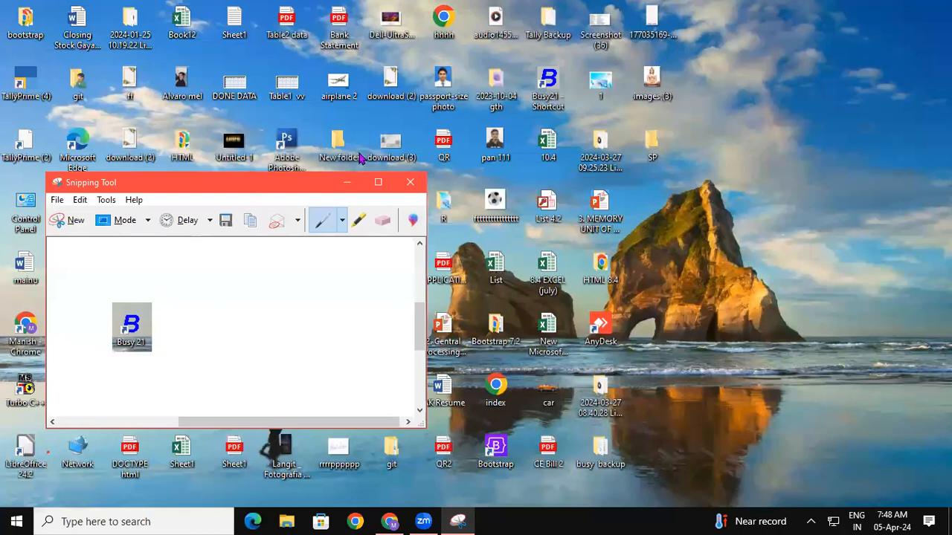